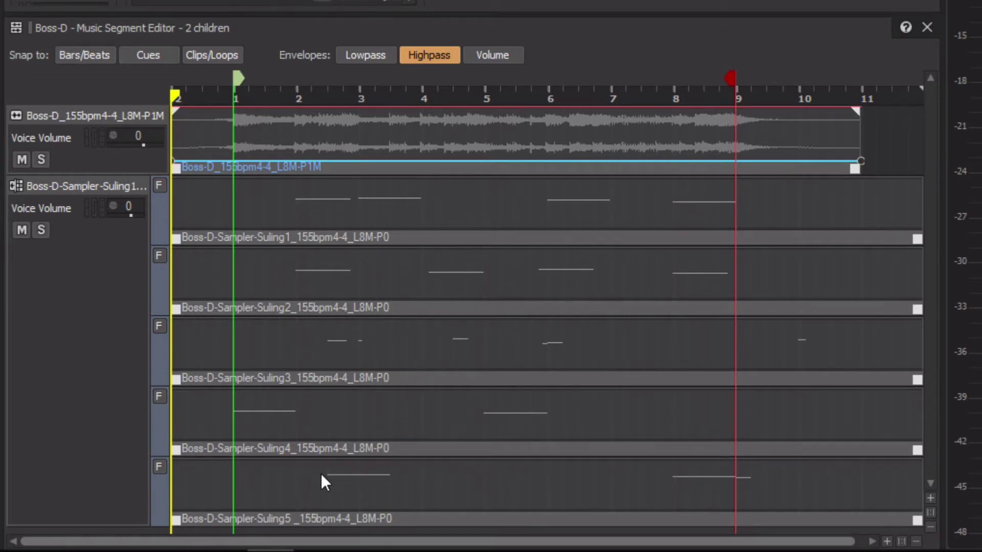
Play the Boss-D segment, then solo the Boss-D-Sampler-Suling track and play it again
key("space")
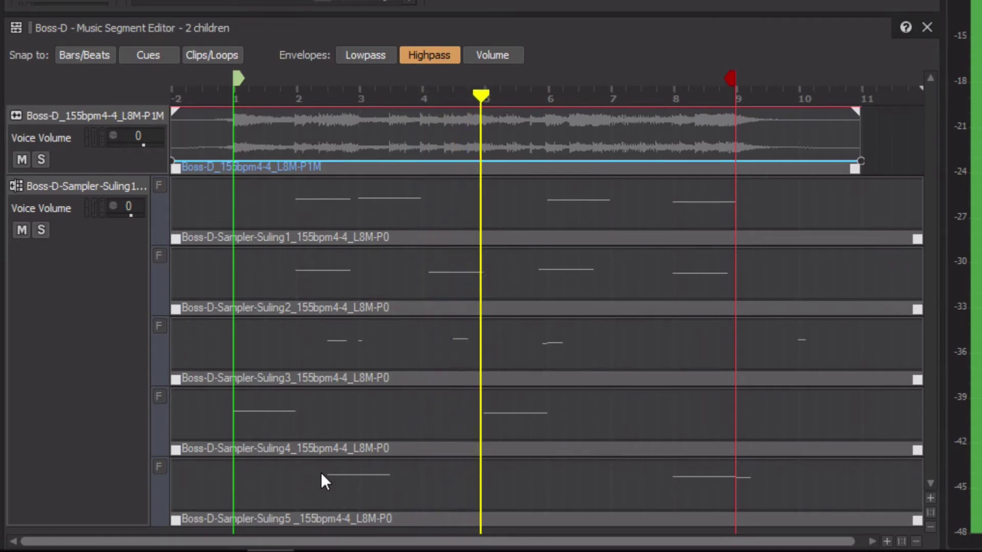
key("space")
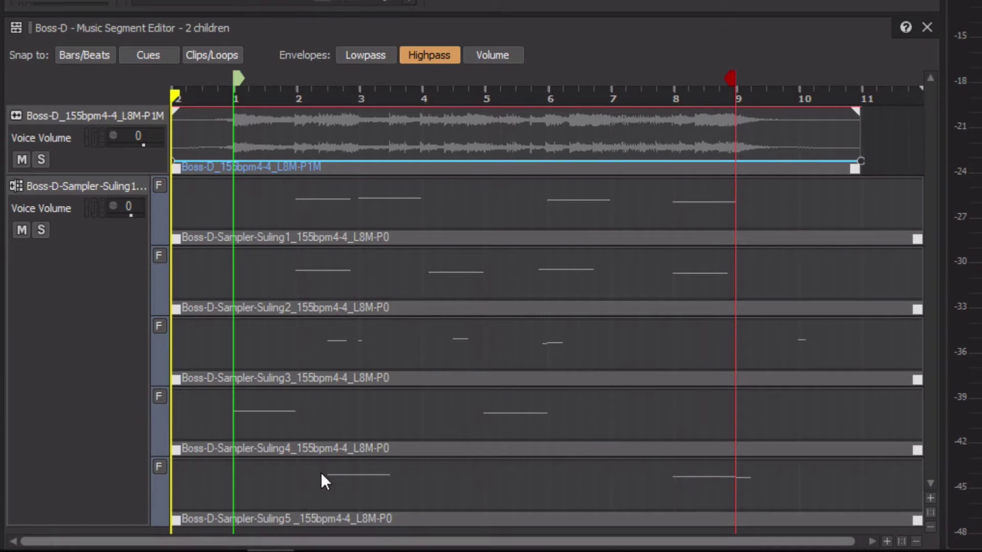
left_click(44, 226)
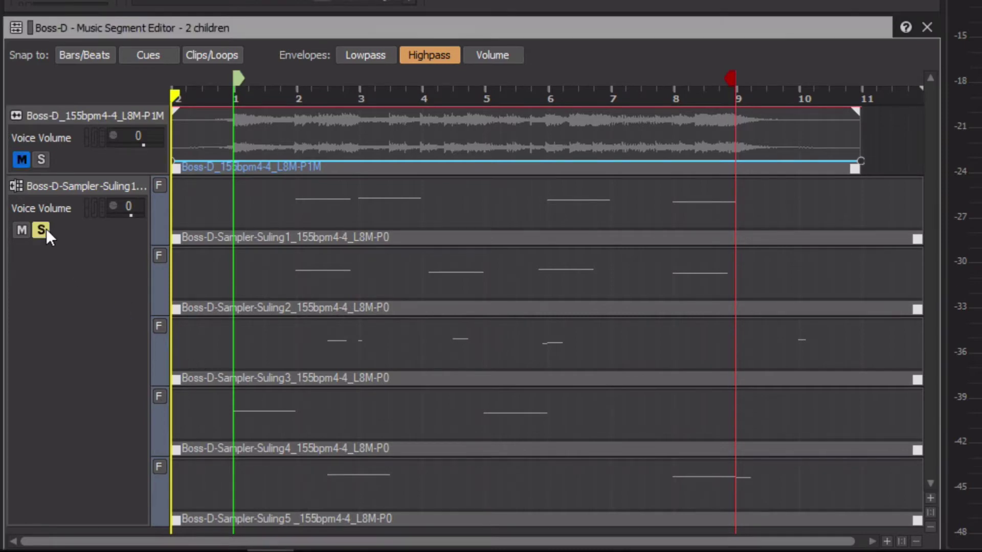
key("space")
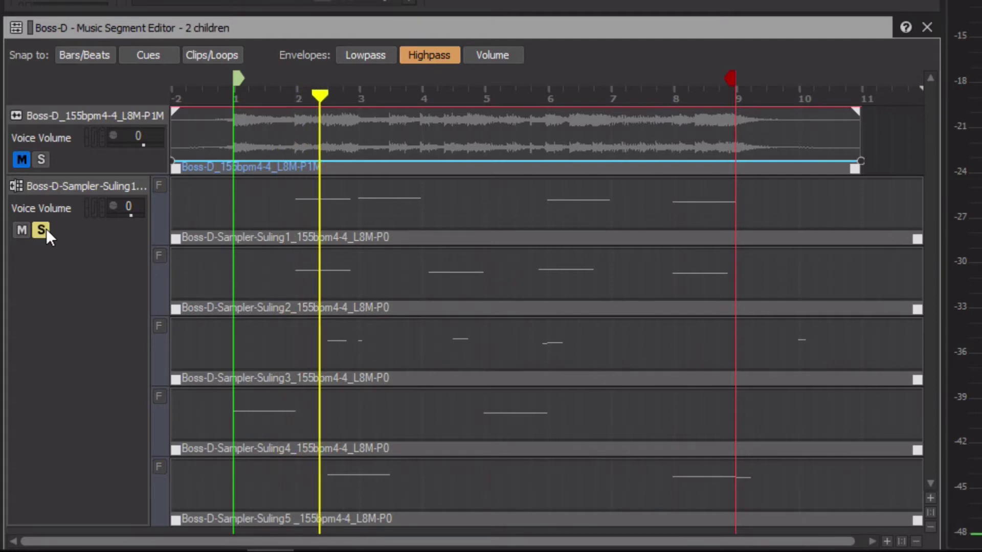
key("space")
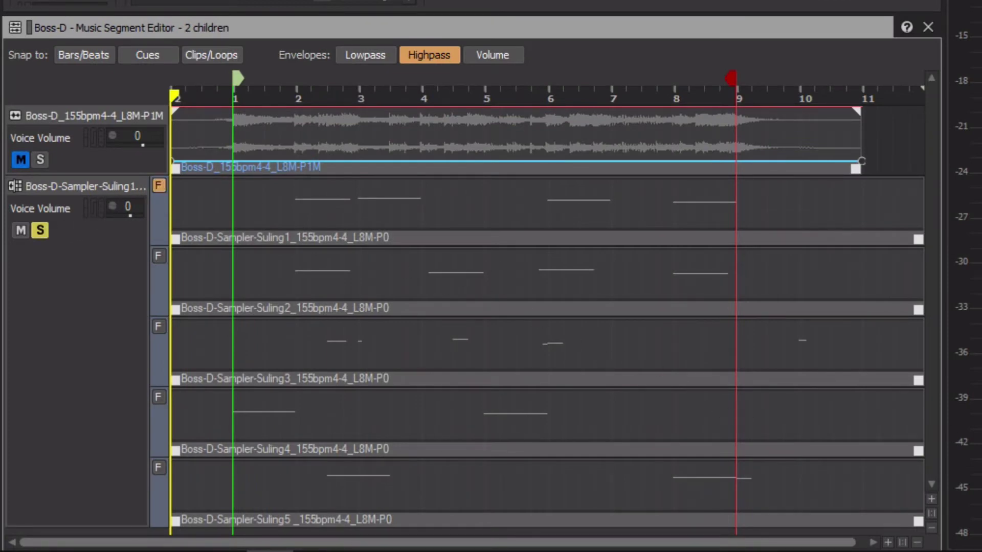
Zoom the Boss-D track lanes taller four times and scroll up to the top track
left_click(932, 498)
left_click(932, 498)
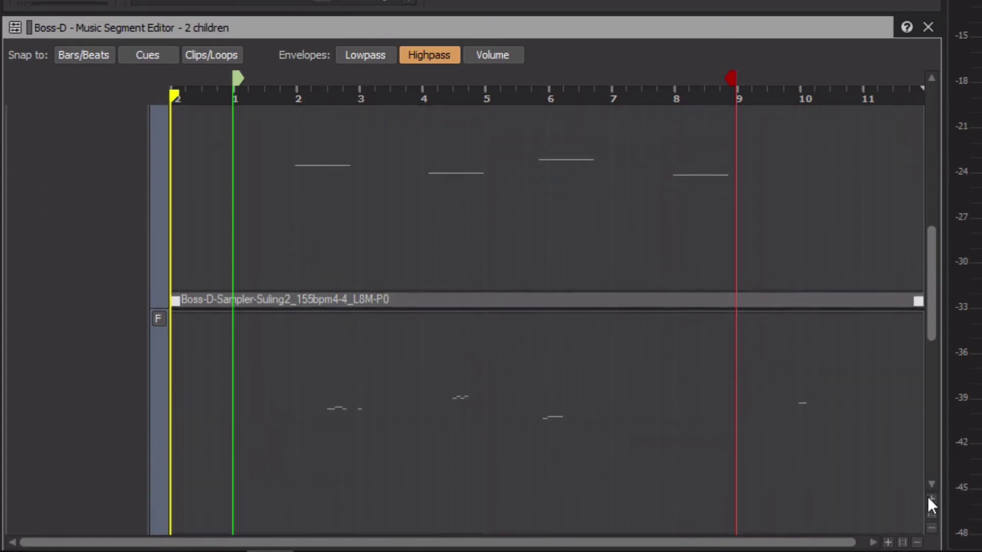
left_click_drag(930, 304, 931, 180)
left_click(931, 499)
left_click(931, 499)
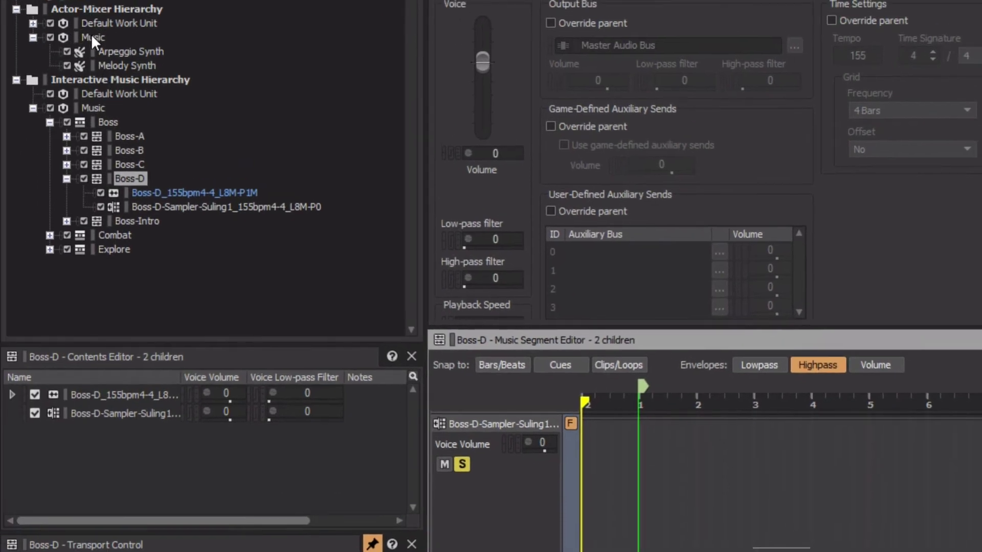
Add Suling_C#5.wav from the Boss-D Suling Samples folder to the Music import list
right_click(92, 38)
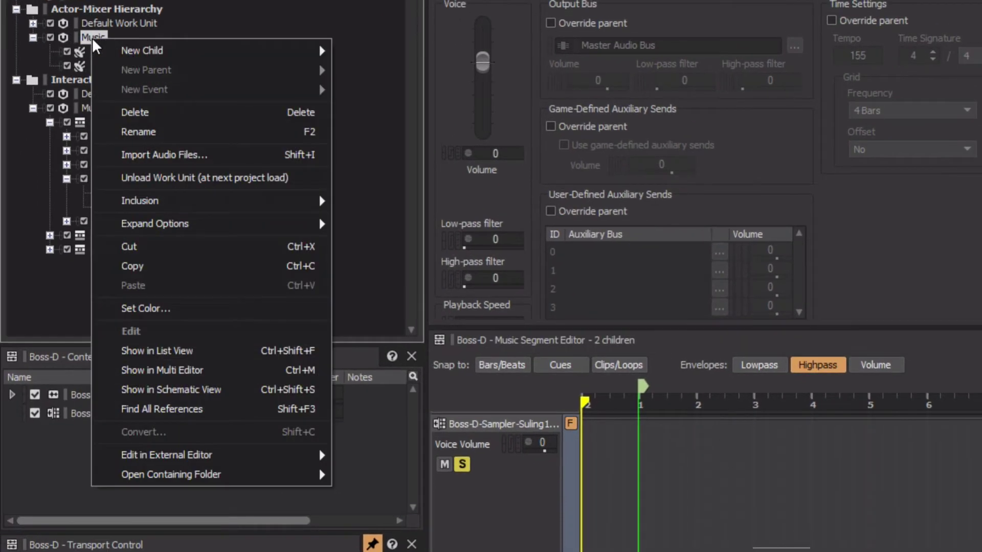
left_click(174, 154)
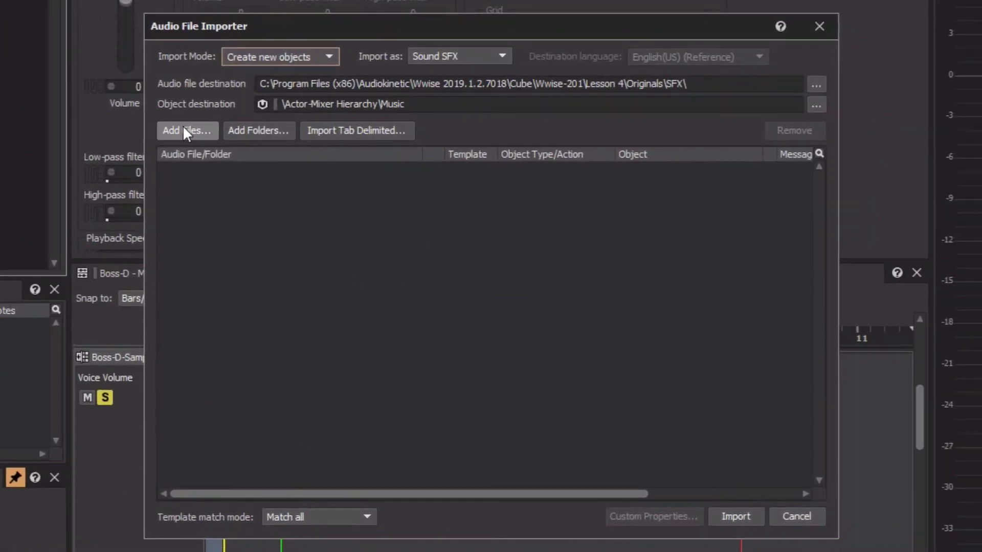
left_click(387, 170)
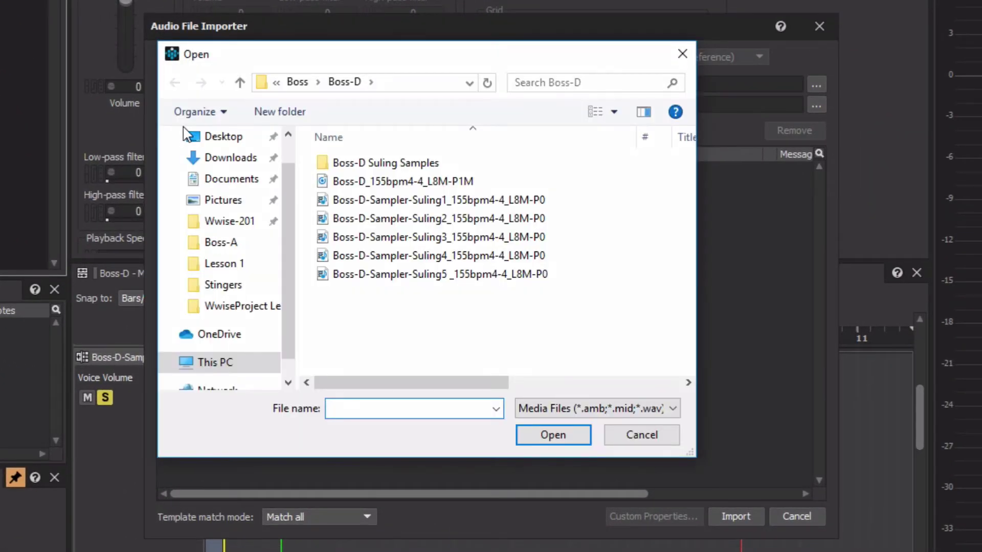
double_click(365, 168)
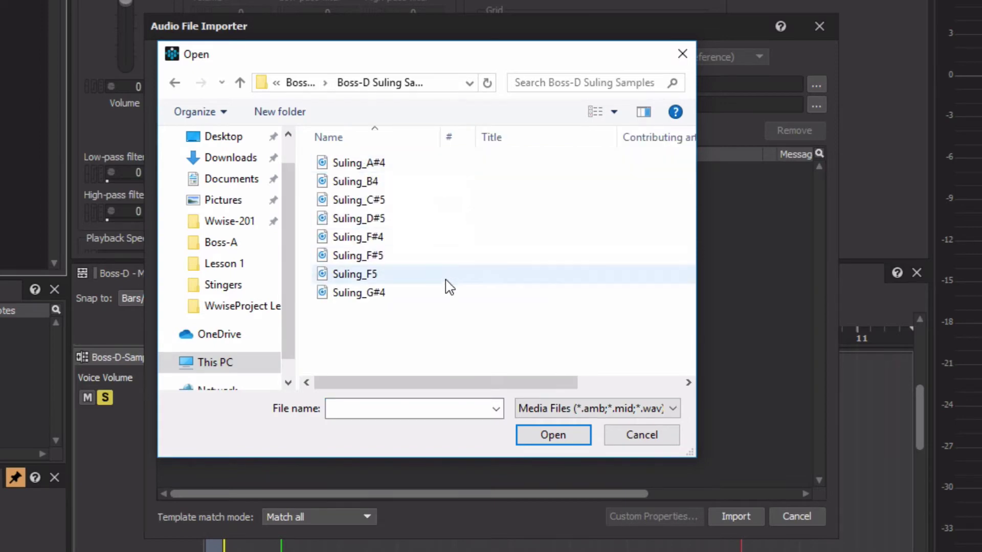
left_click(362, 202)
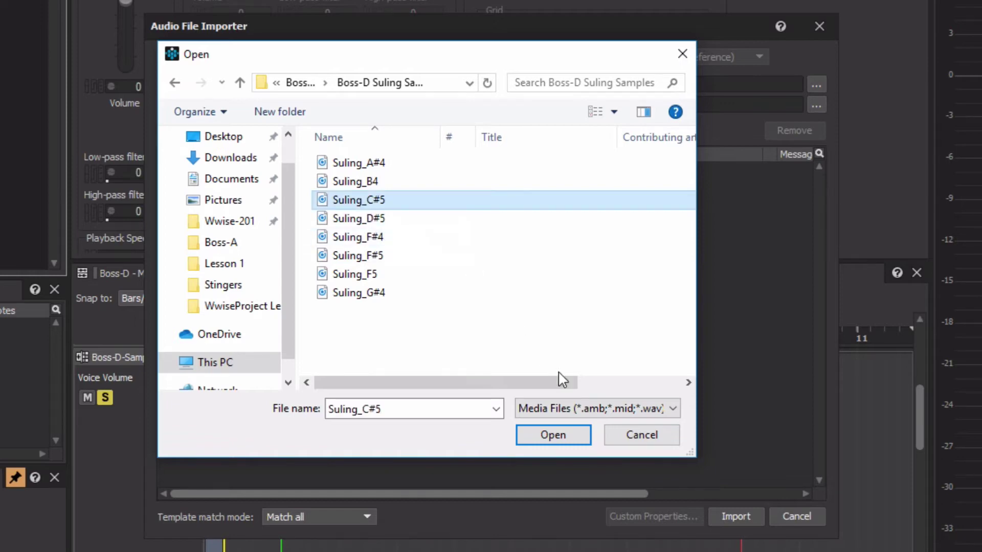
left_click(554, 435)
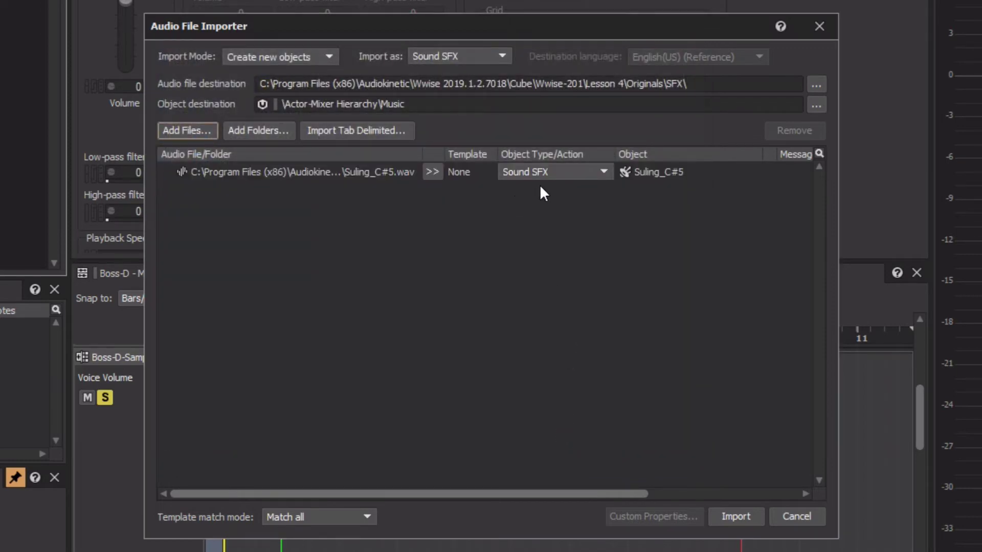
Import Suling_C#5 as a Sound SFX, then show the Boss-D-Sampler-Suling1 track's MIDI settings
left_click(742, 517)
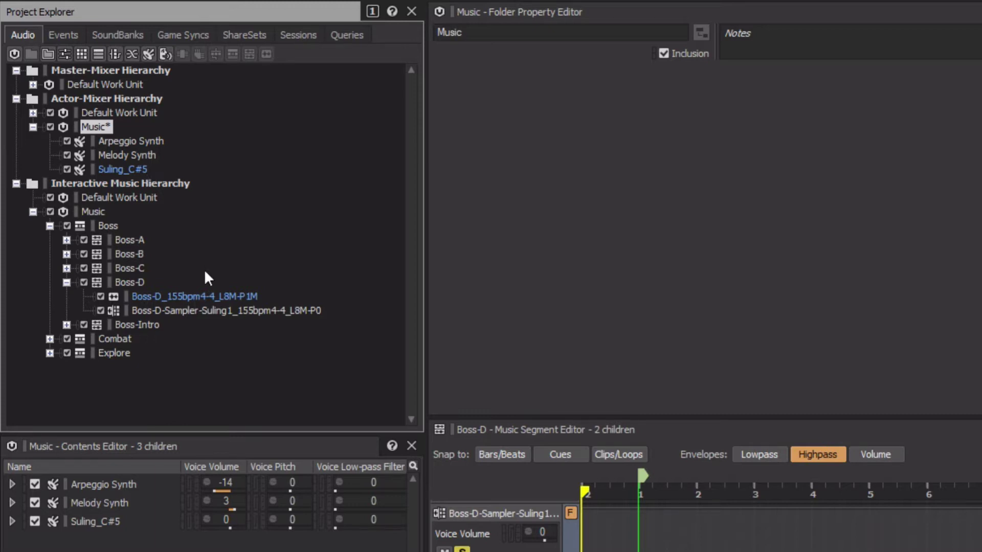
left_click(190, 312)
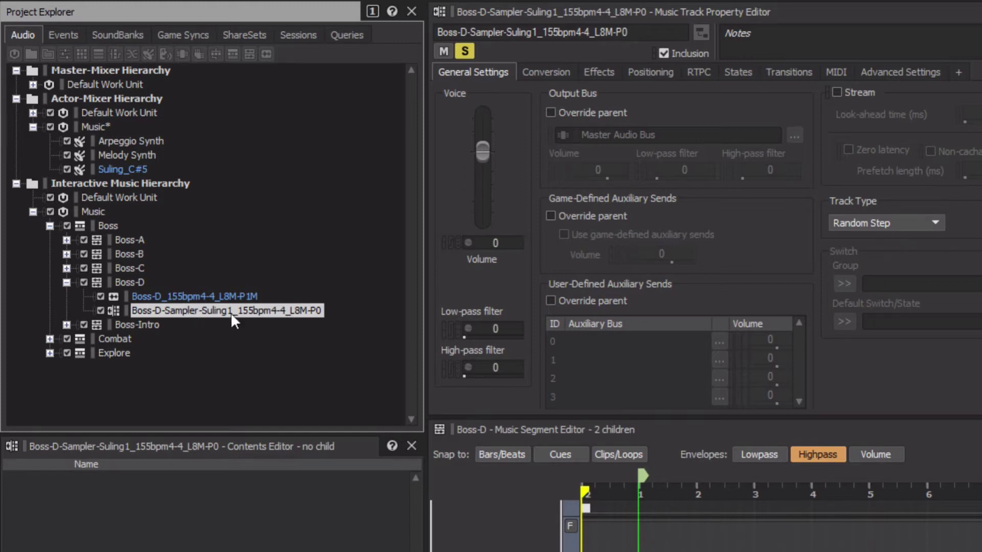
left_click(833, 74)
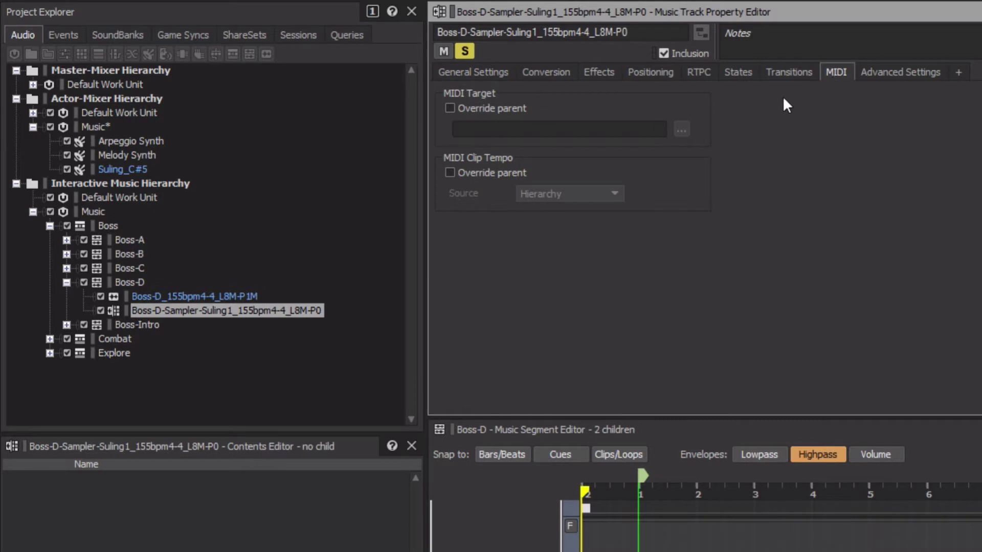
Override the Suling1 track's MIDI target with Suling_C#5, then play the segment to hear it
left_click(450, 111)
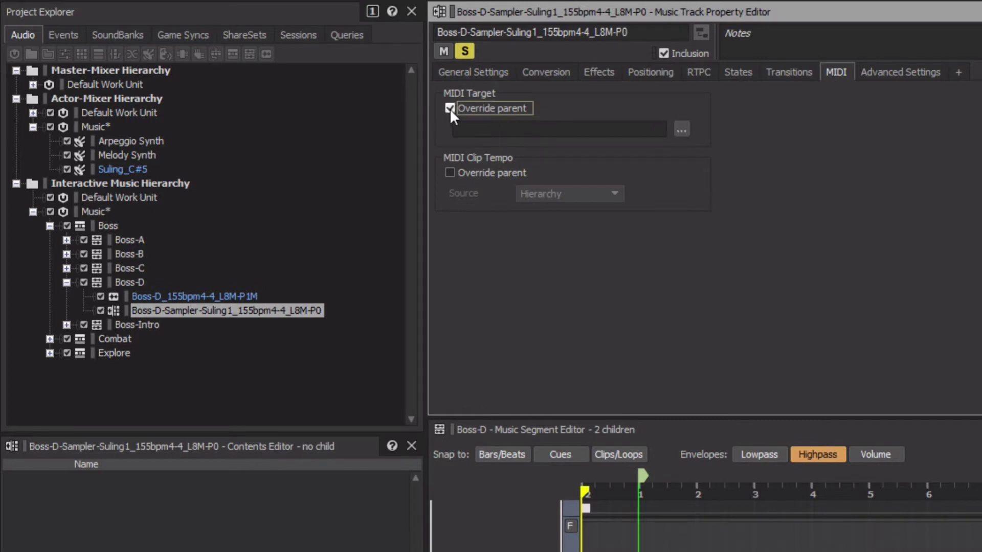
left_click_drag(134, 164, 539, 127)
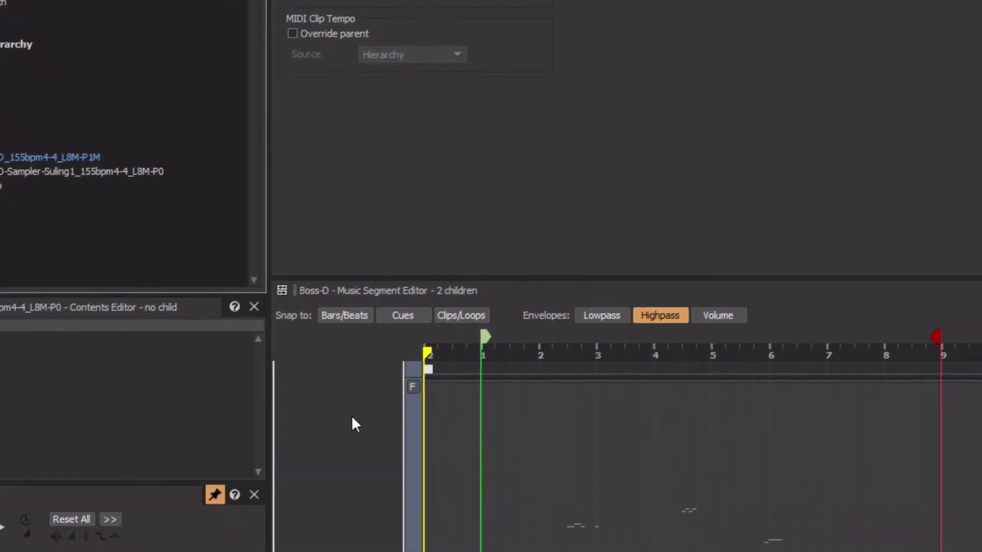
left_click_drag(919, 353, 920, 224)
left_click_drag(873, 187, 871, 197)
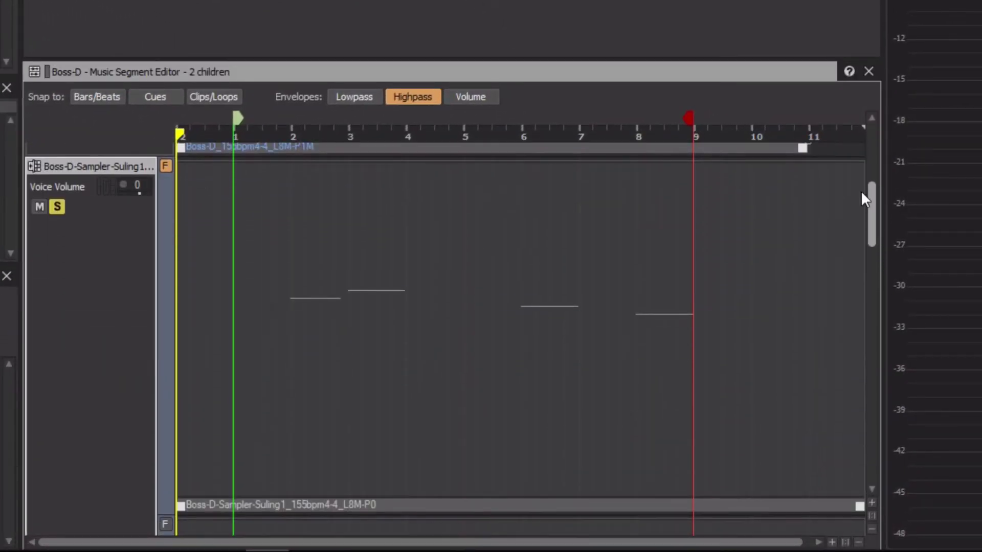
key("space")
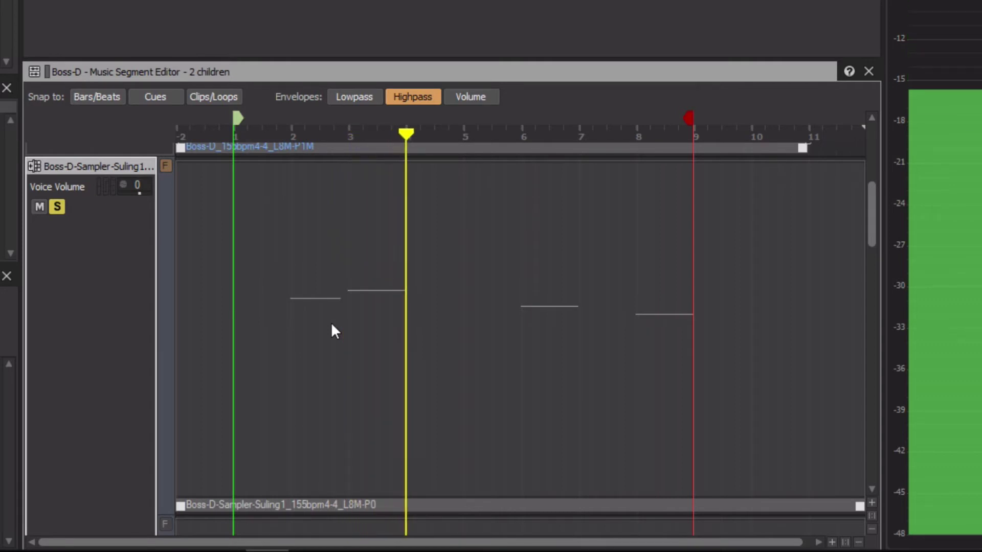
key("space")
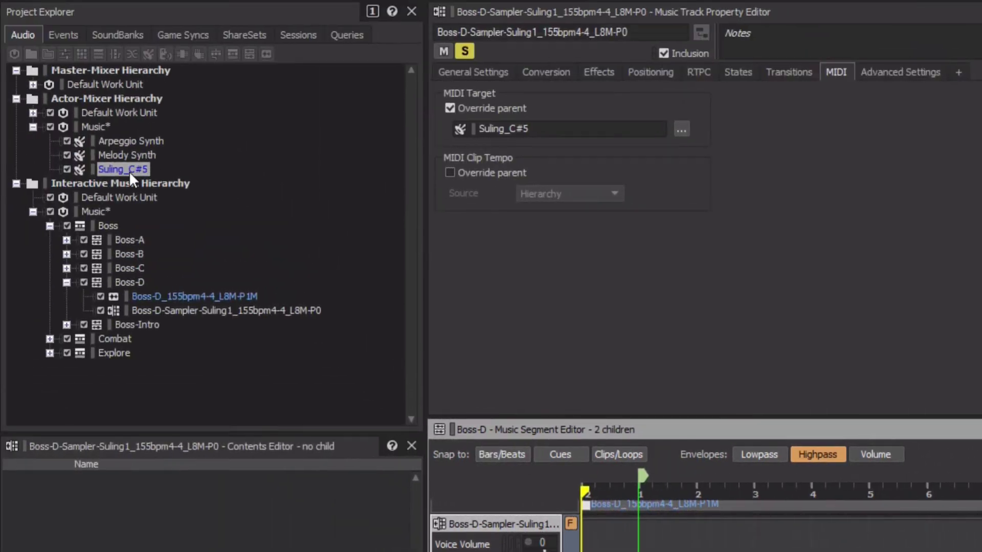
Enable note tracking on the Suling_C#5 sound and play the Boss-D segment
left_click(111, 154)
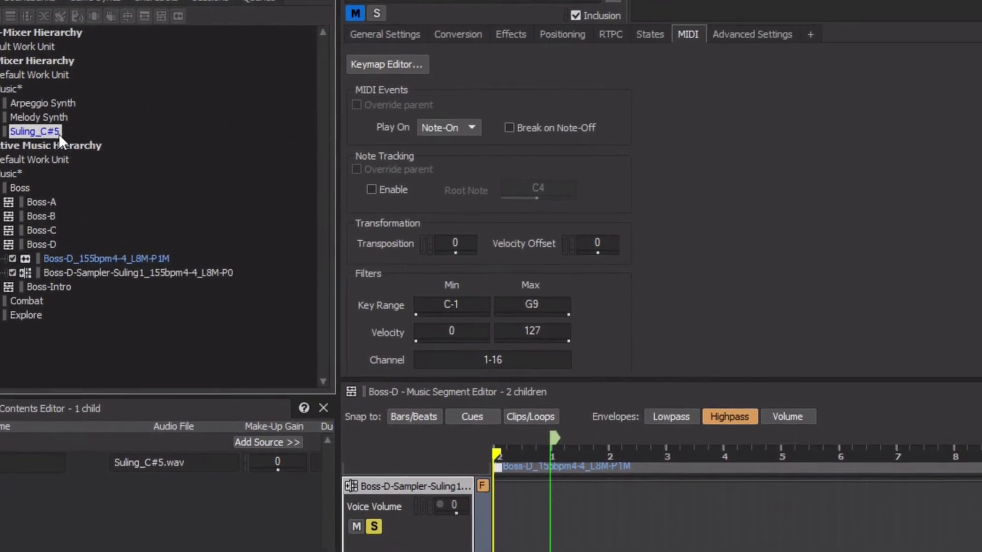
left_click(128, 85)
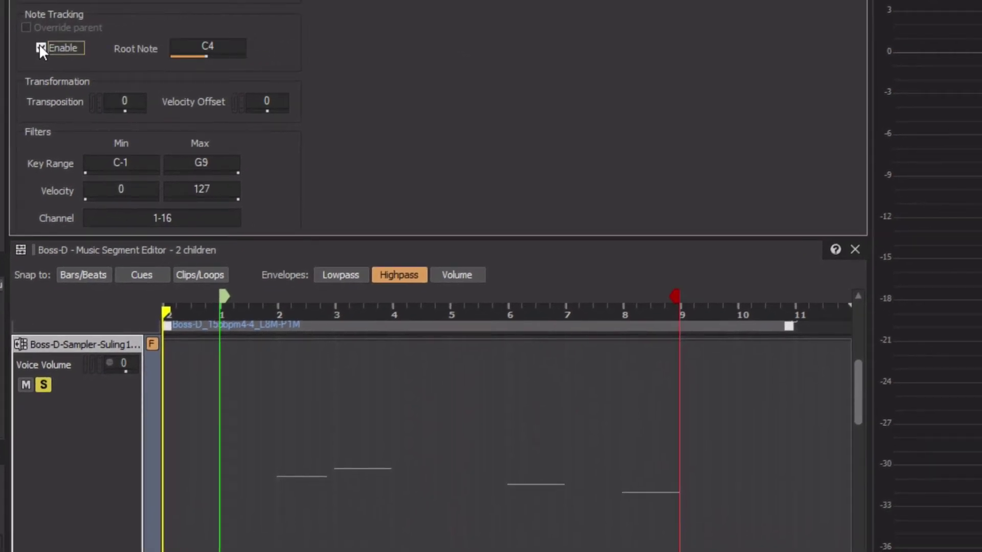
key("space")
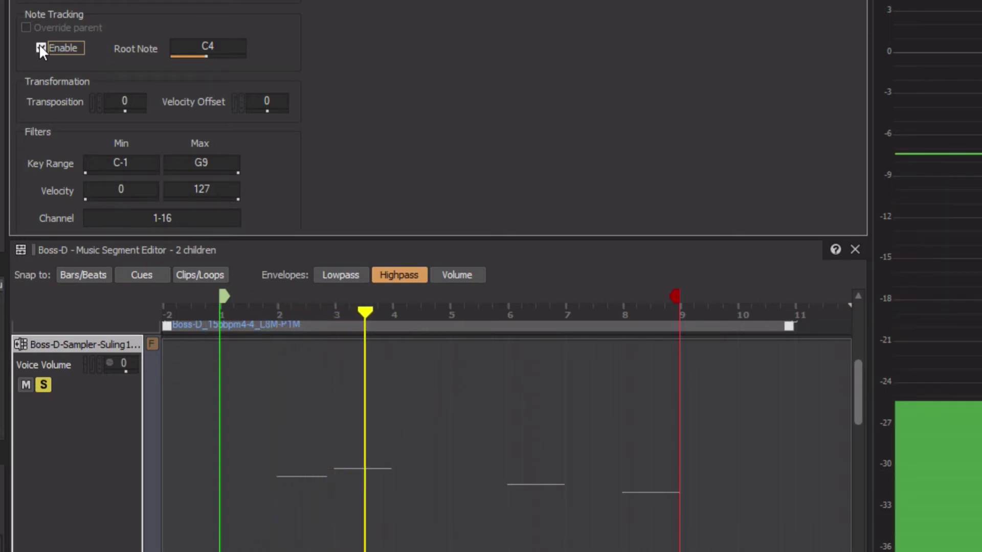
key("space")
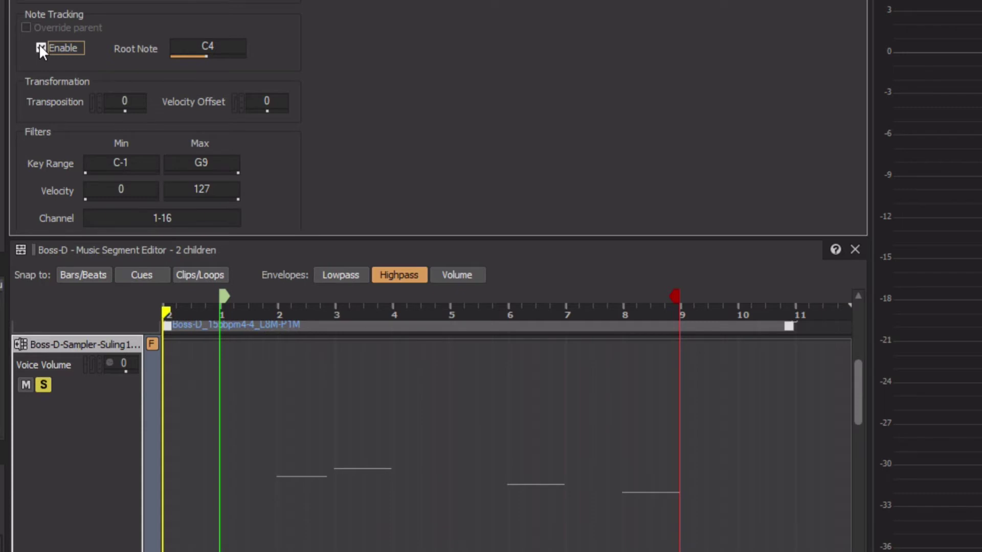
Change Suling_C#5's root note from C4 to C#5 and play the segment
left_click(220, 43)
type("C#5")
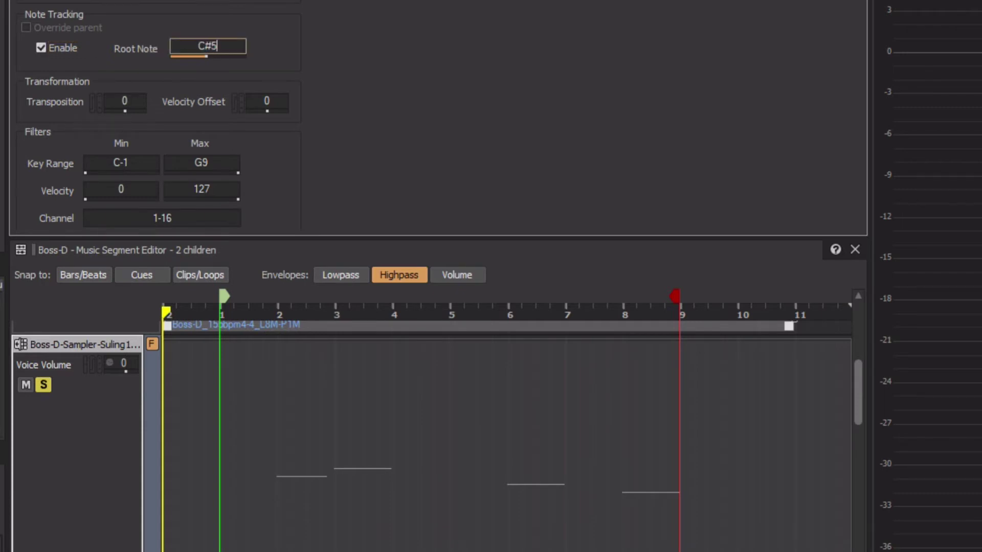
key("Return")
key("space")
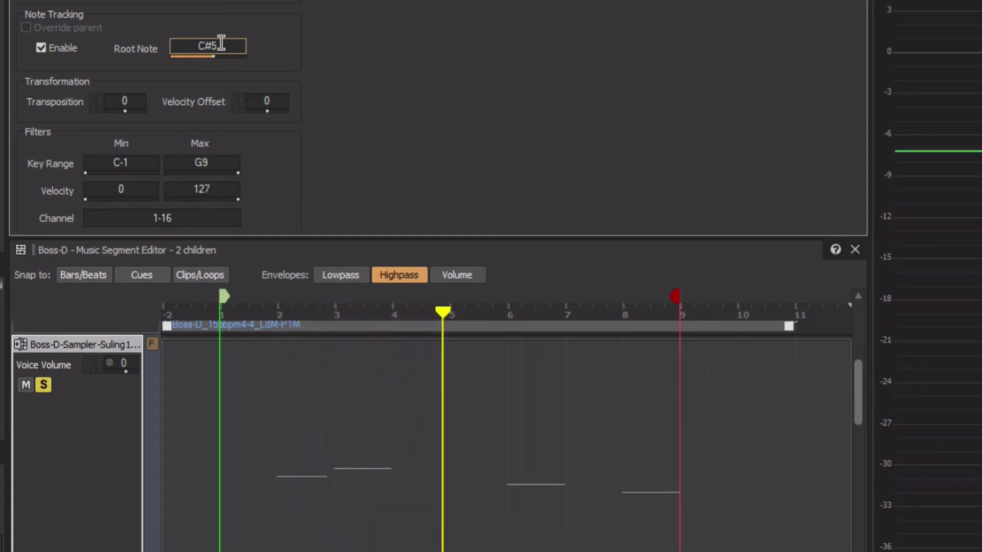
key("space")
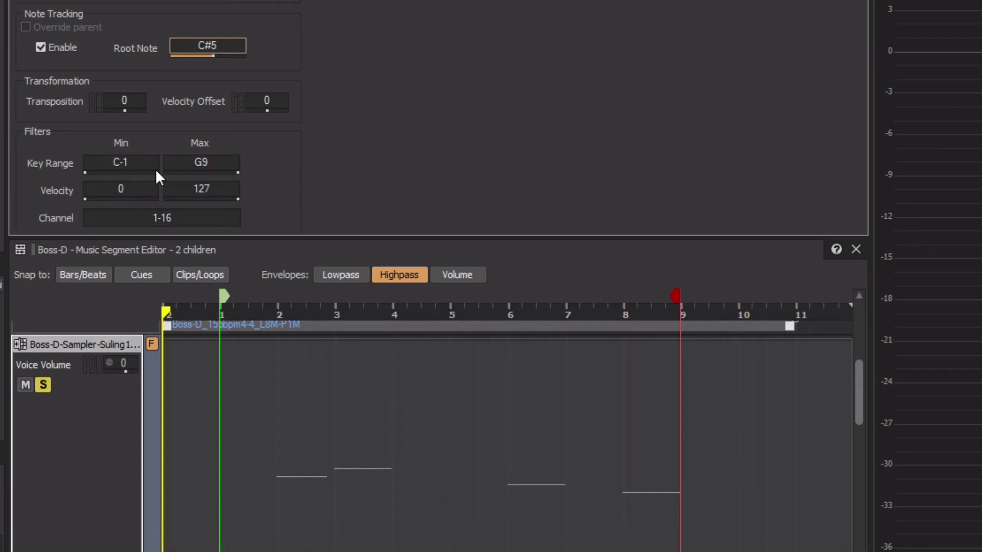
Set Suling_C#5's key range to C#5–F5 and play the segment to test it
left_click(139, 161)
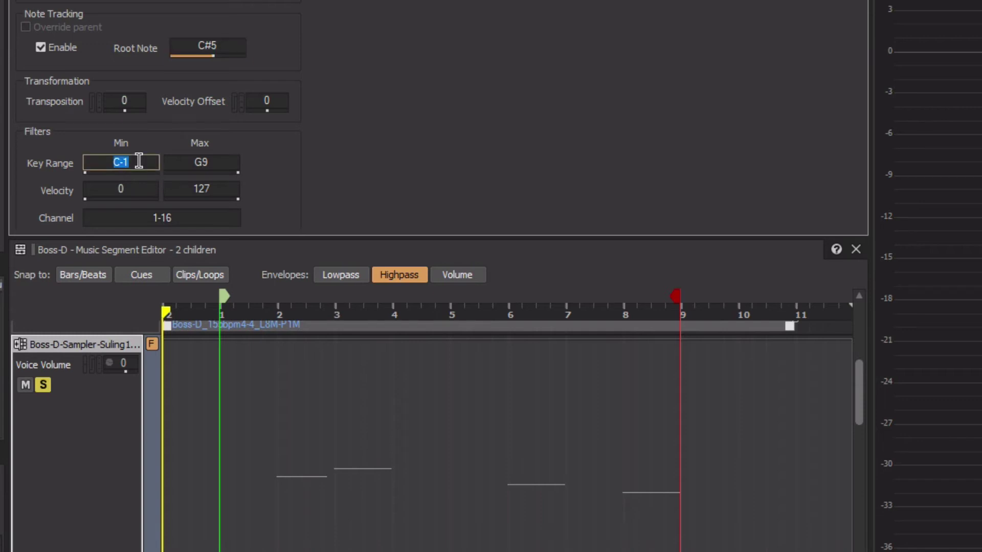
type("C#5")
key("Return")
left_click(205, 164)
type("f5")
key("Return")
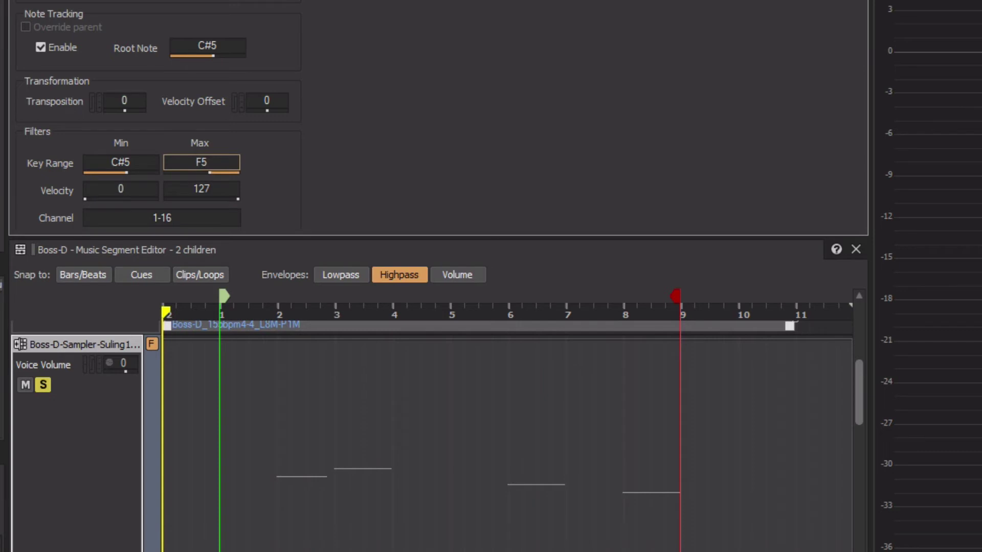
key("space")
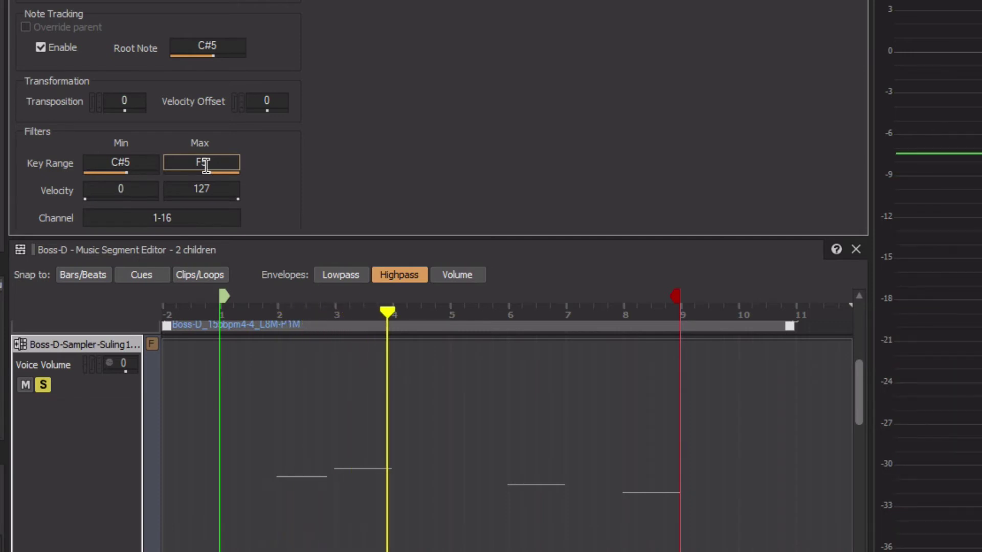
key("space")
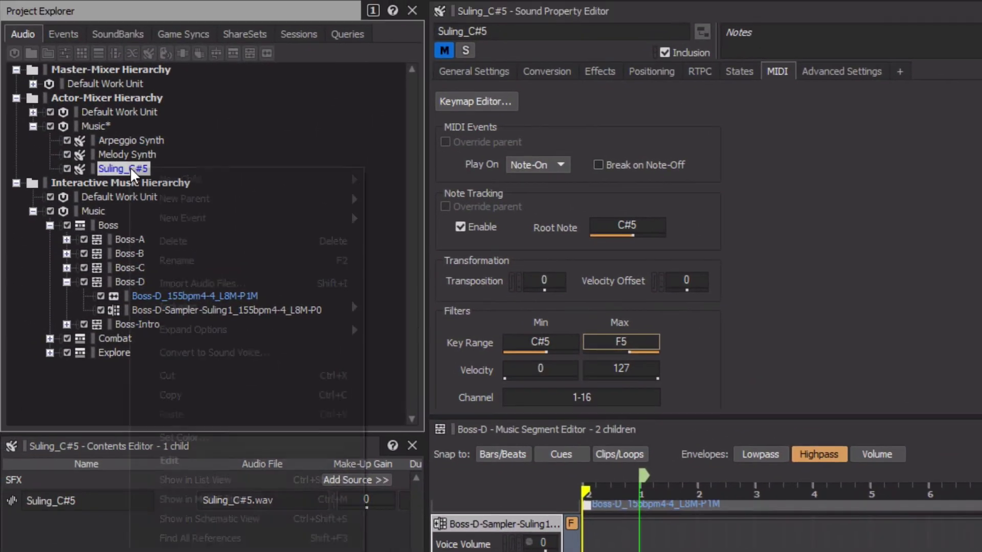
Delete the Suling_C#5 sound from the Music folder
right_click(0, 96)
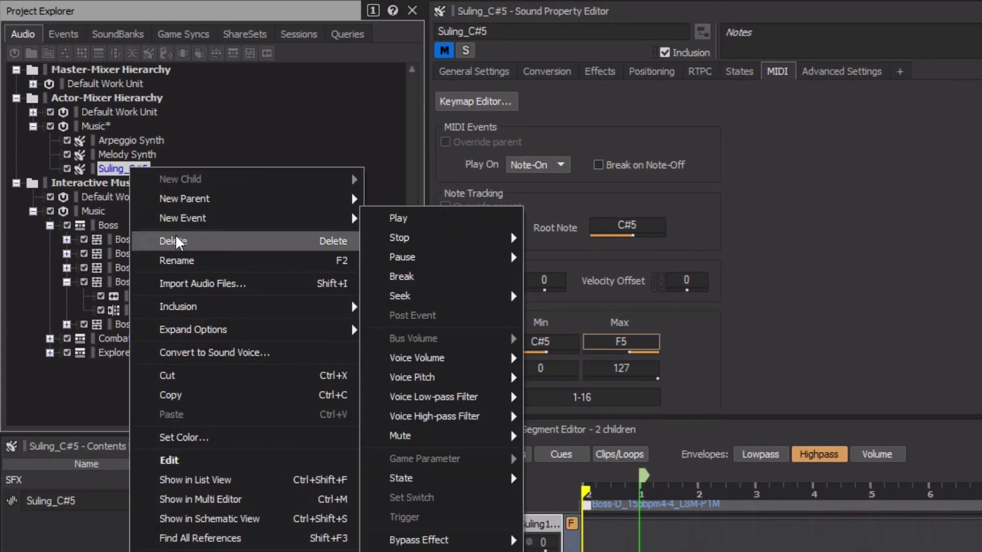
left_click(175, 241)
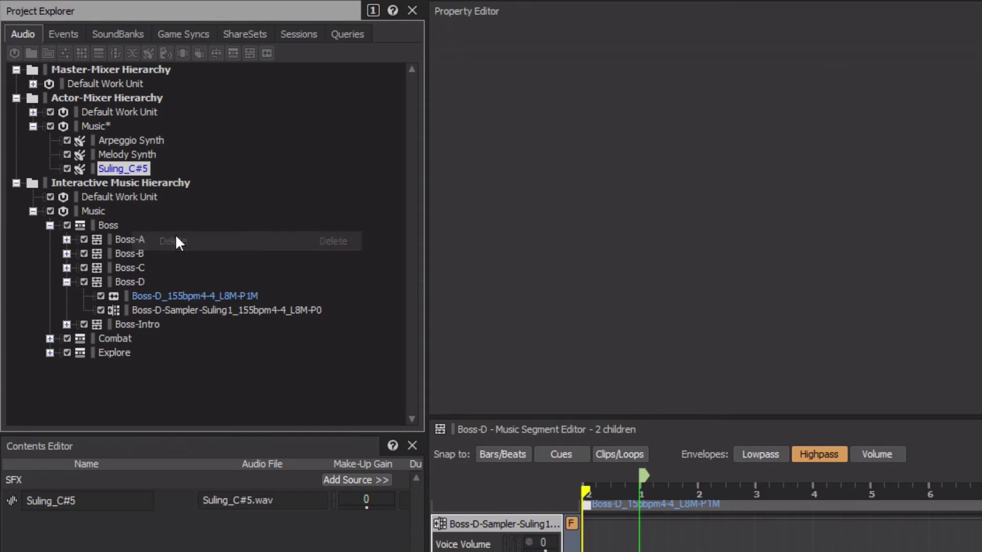
right_click(92, 124)
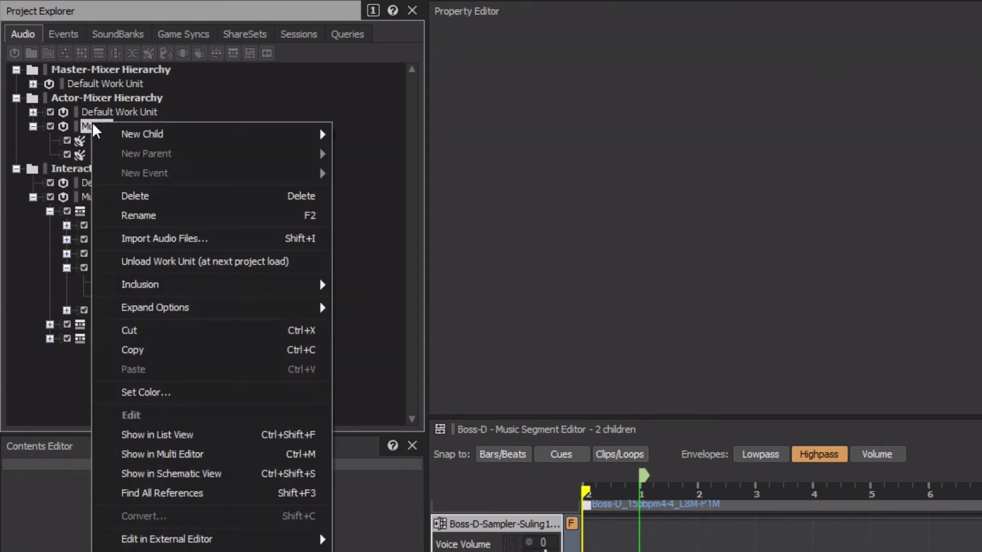
Add the Boss-D Suling Samples folder, set it to Blend Container, and import into Music
left_click(161, 234)
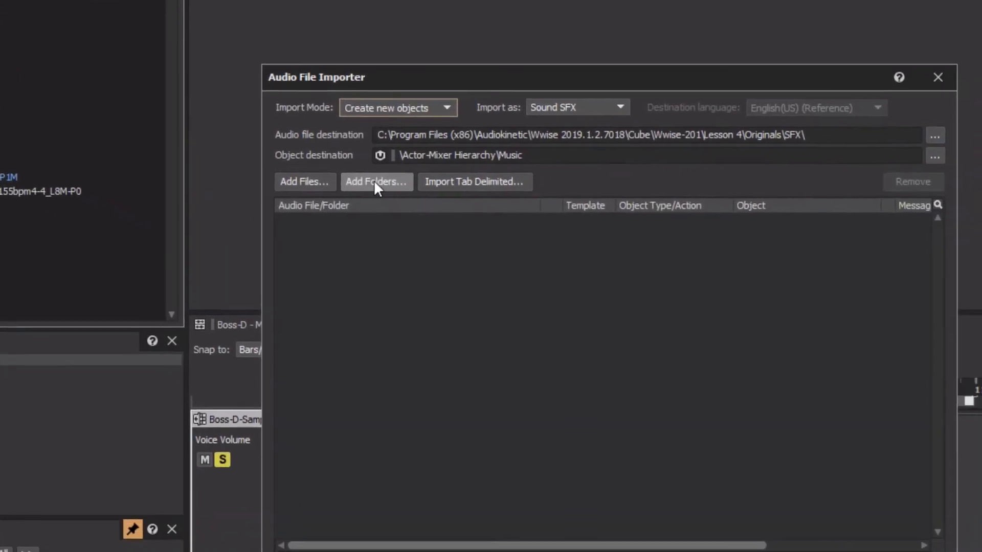
left_click(255, 131)
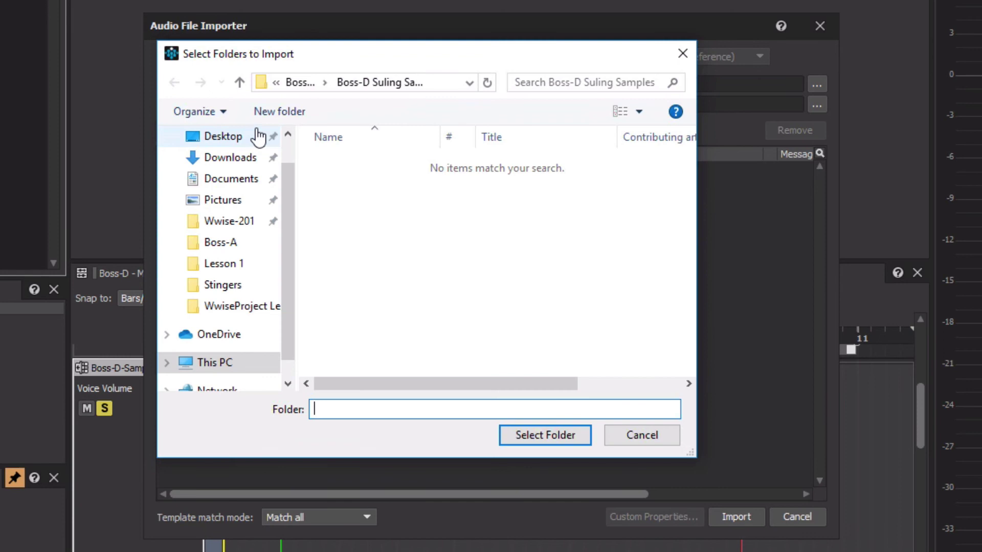
left_click(240, 83)
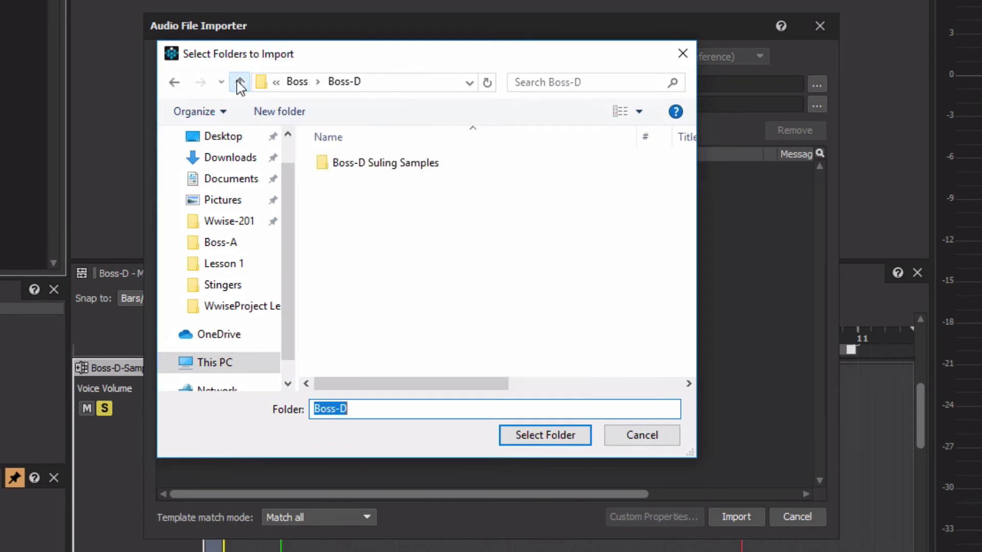
left_click(366, 164)
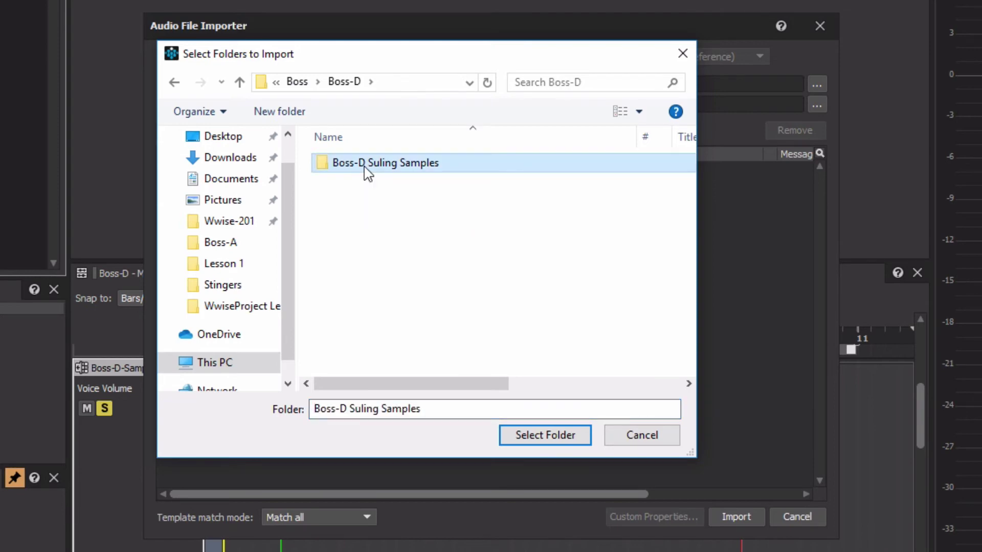
left_click(531, 436)
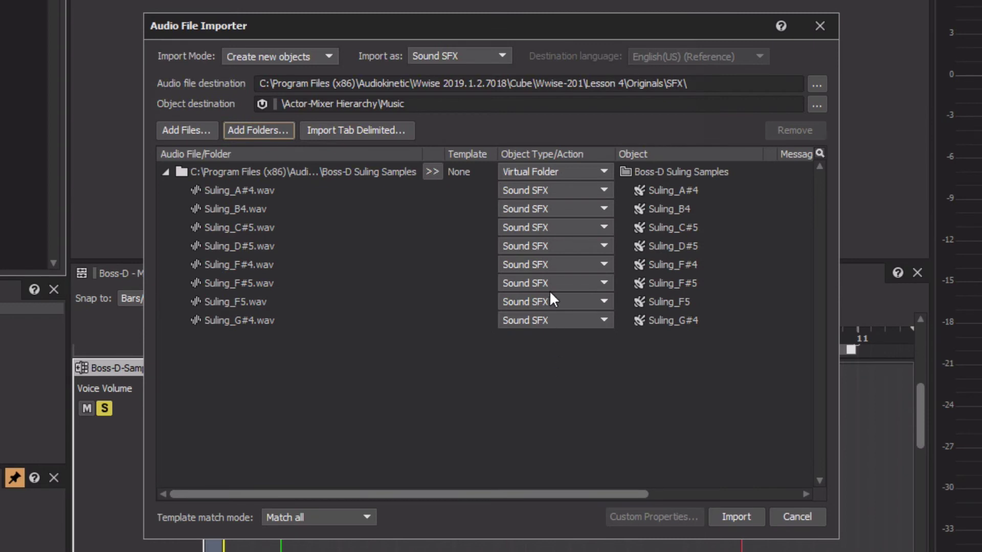
left_click(571, 170)
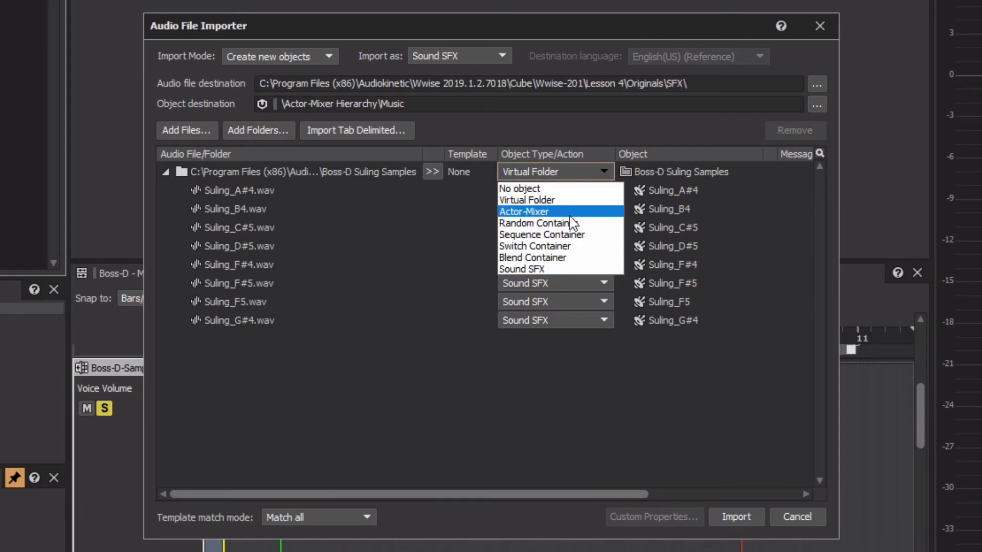
left_click(563, 259)
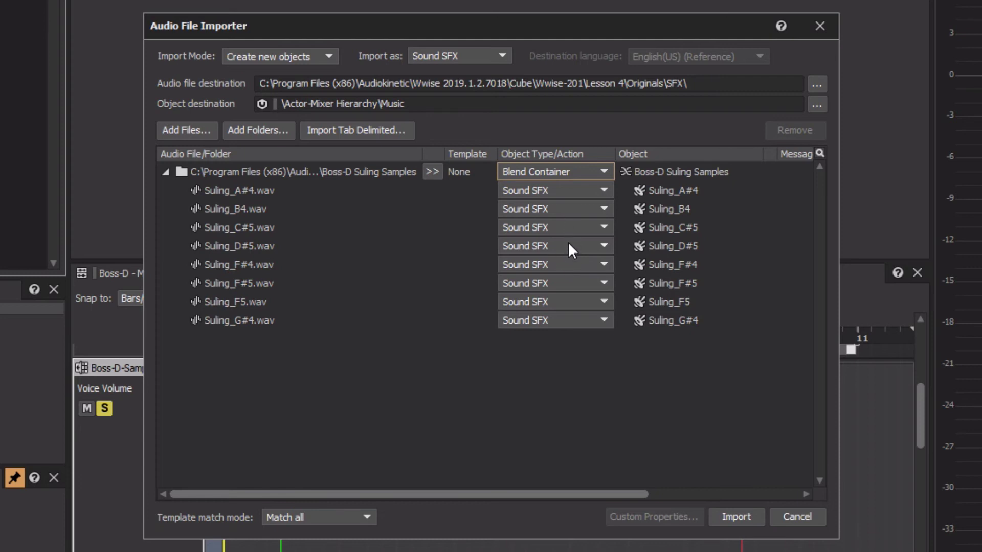
left_click(738, 517)
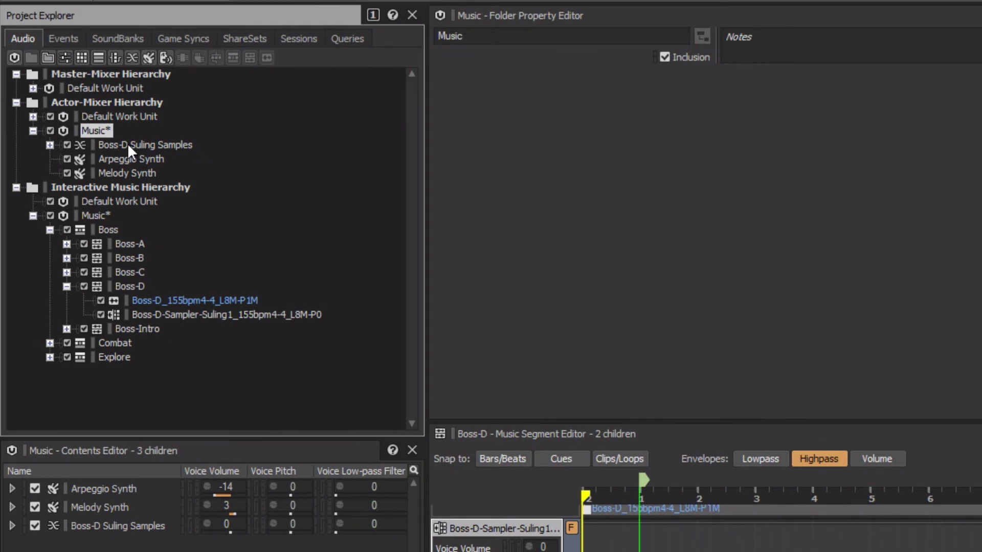
Expand Boss-D Suling Samples and select the blend container to show its MIDI tab
left_click(48, 144)
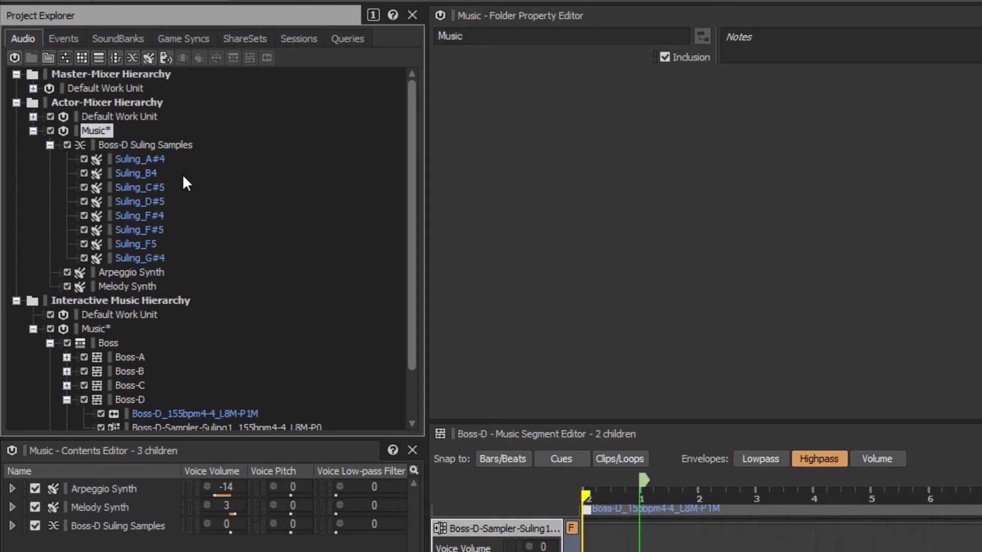
left_click(167, 145)
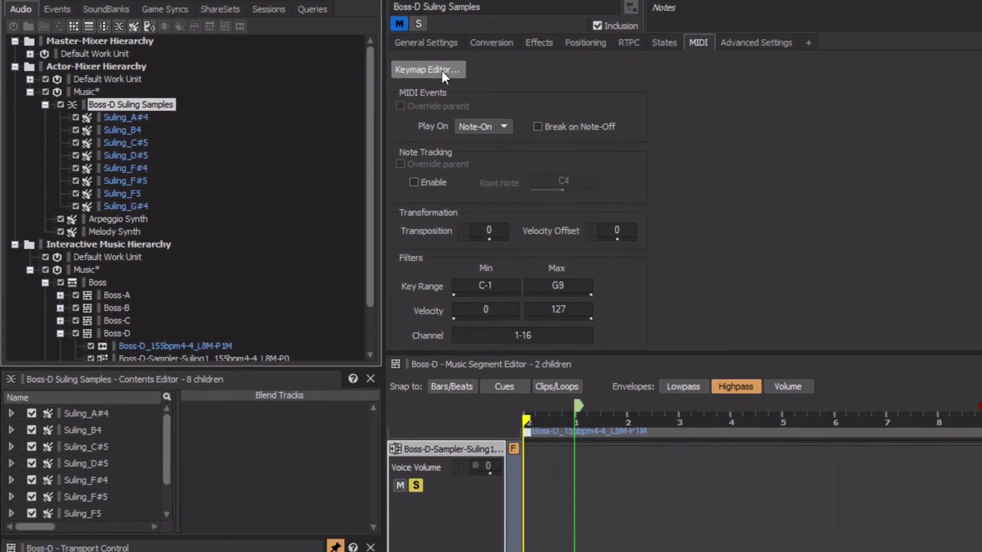
In the MIDI Keymap Editor, override and enable MIDI note tracking on all eight Suling samples
left_click(453, 82)
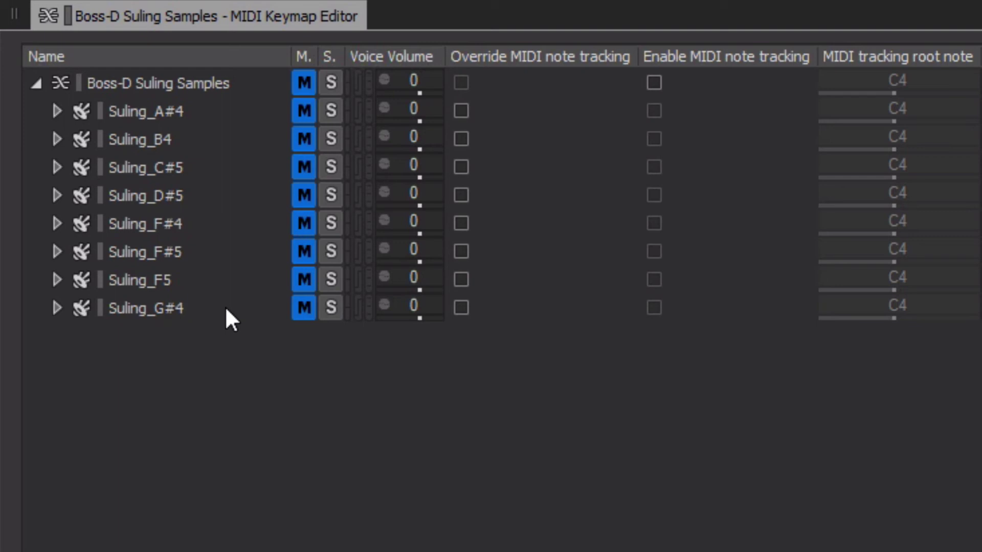
left_click(146, 111)
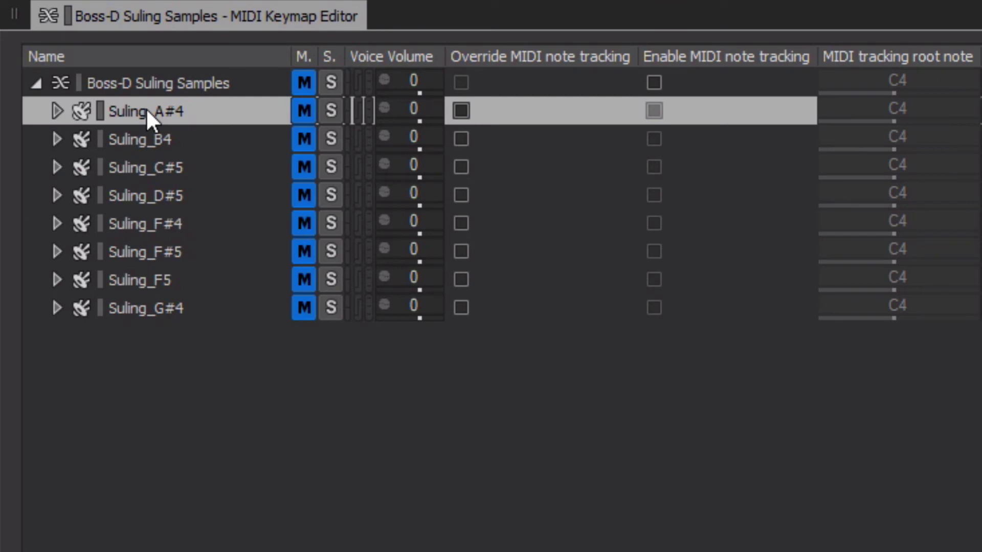
left_click(145, 304, "shift")
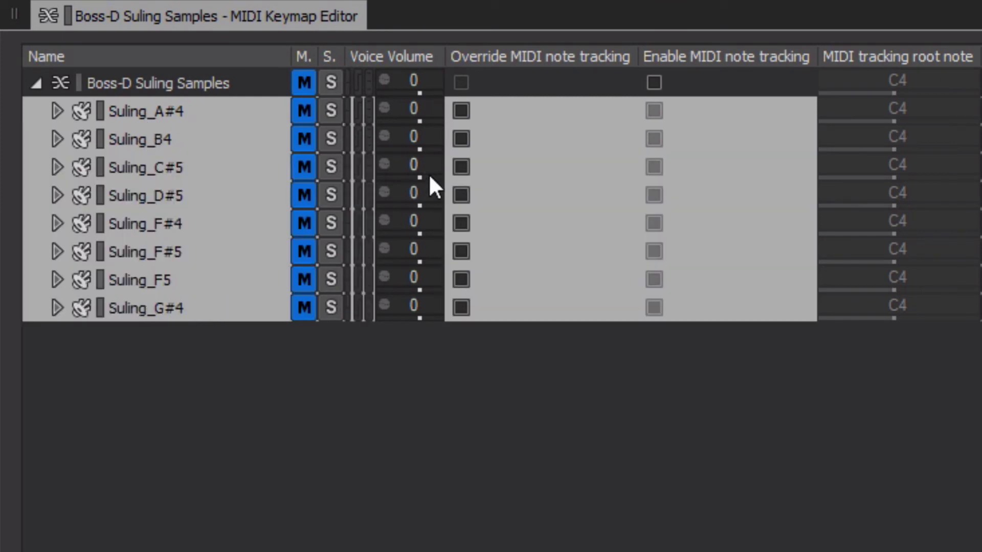
left_click(461, 111)
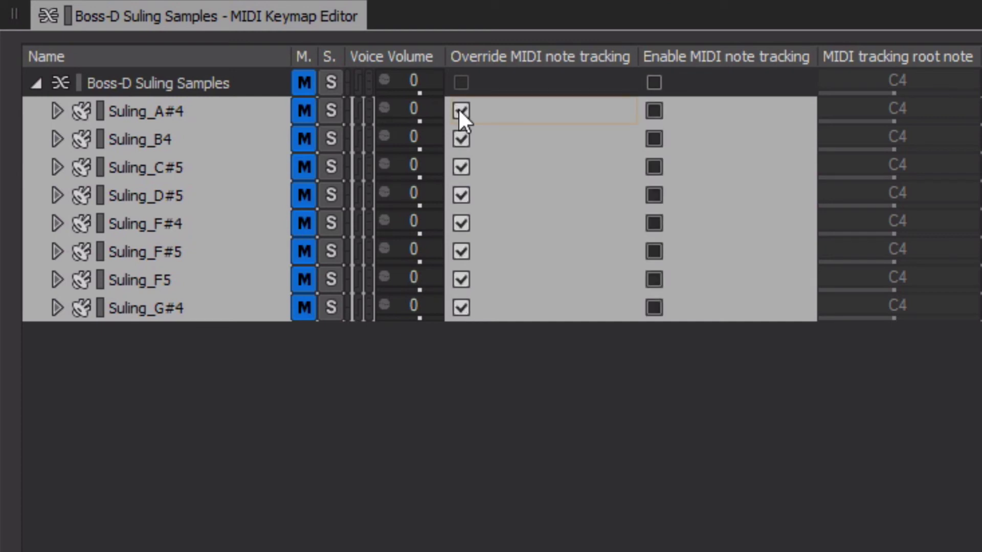
left_click(656, 109)
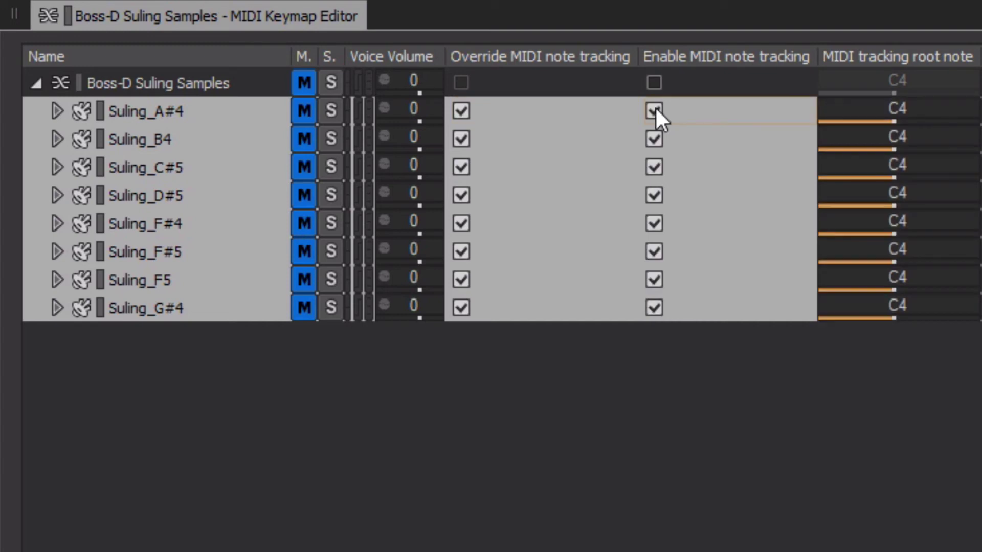
left_click(633, 397)
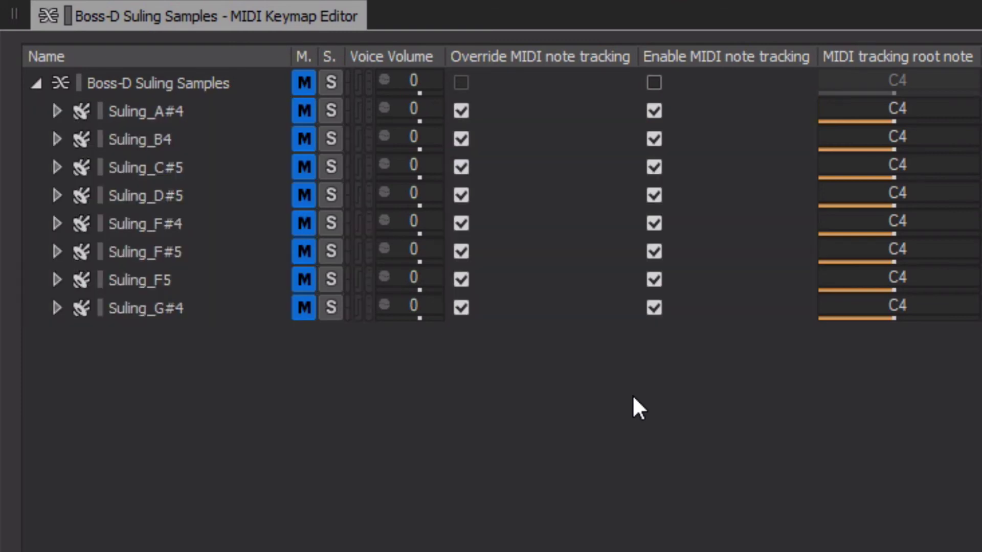
Set the root notes of the first four Suling samples to A#4, B4, C#5 and D#5
left_click(919, 105)
type("A#4")
left_click(898, 136)
type("B4")
left_click(896, 165)
type("C#5")
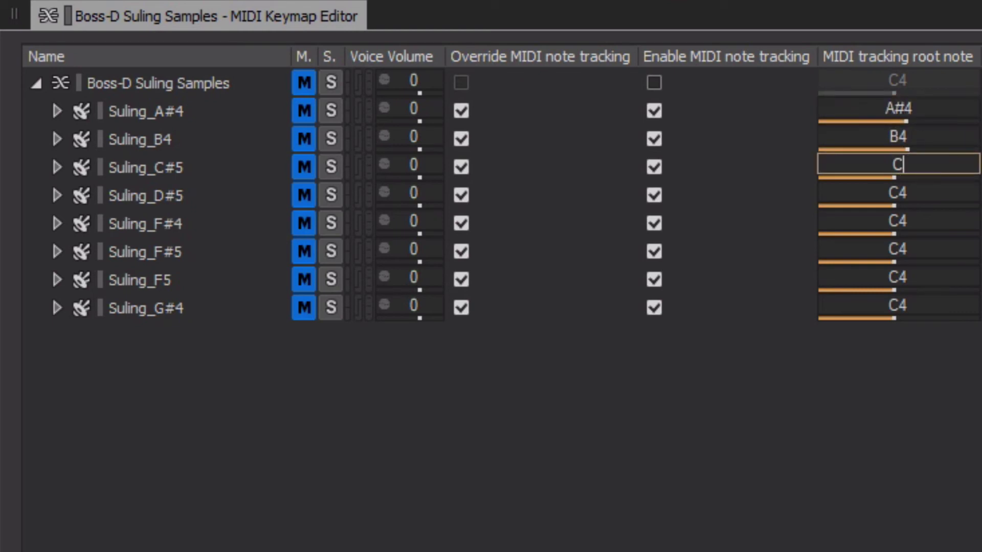
left_click(914, 191)
type("D#5")
Set the remaining Suling samples' root notes to F#4, F#5, F5 and G#4
left_click(920, 222)
type("F")
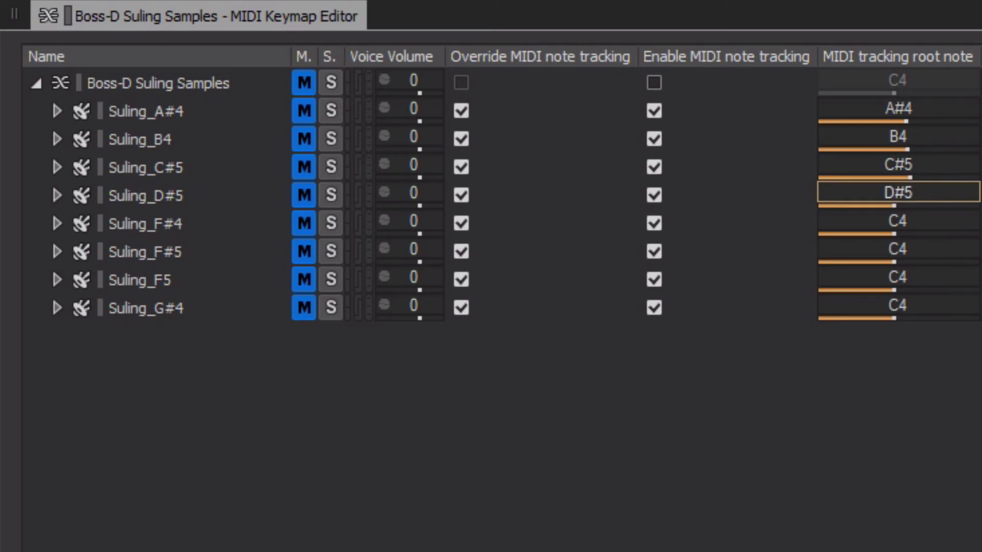
type("#")
type("4")
left_click(833, 246)
type("F#5")
left_click(476, 251)
type("F5")
left_click(478, 279)
type("G")
type("#4")
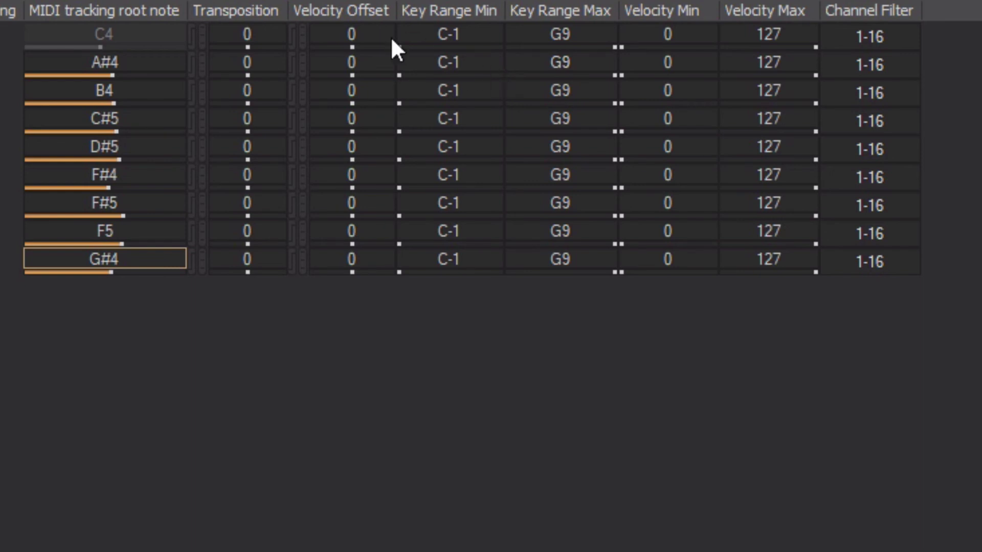
Sort the samples by root note, then set key ranges F#4–G4, G#4–A4 and A#4–A#4
left_click(167, 11)
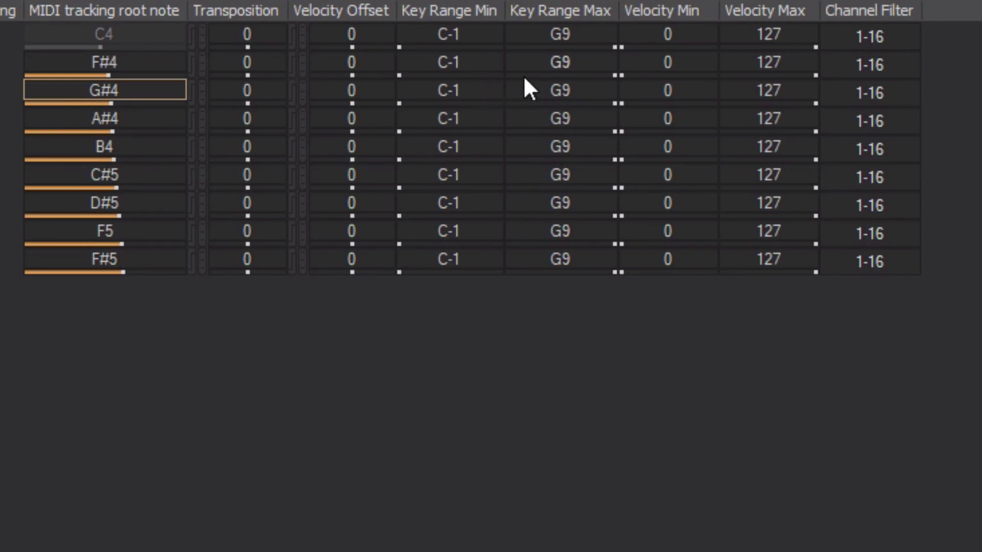
double_click(463, 62)
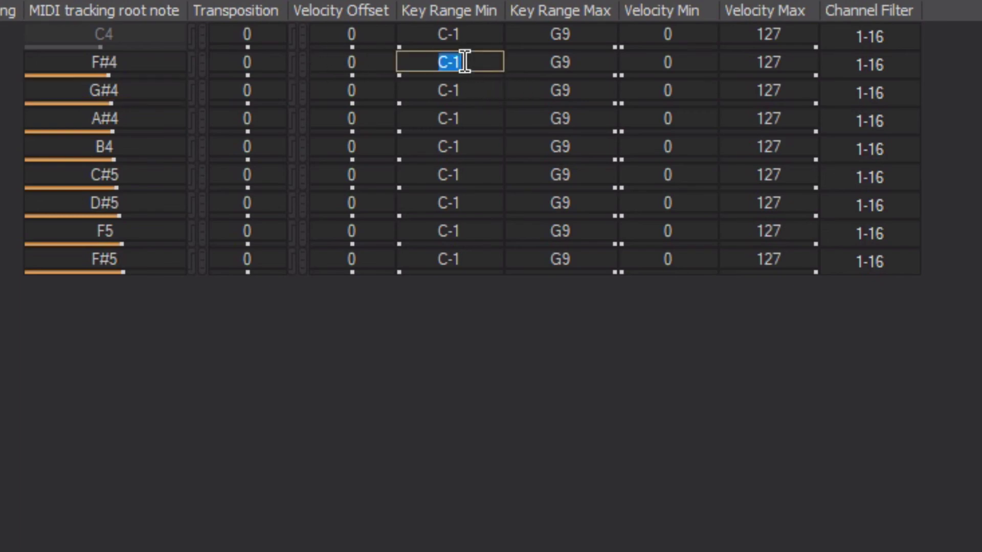
type("F#4")
double_click(581, 62)
key("BackSpace")
type("4")
double_click(462, 90)
type("G#4")
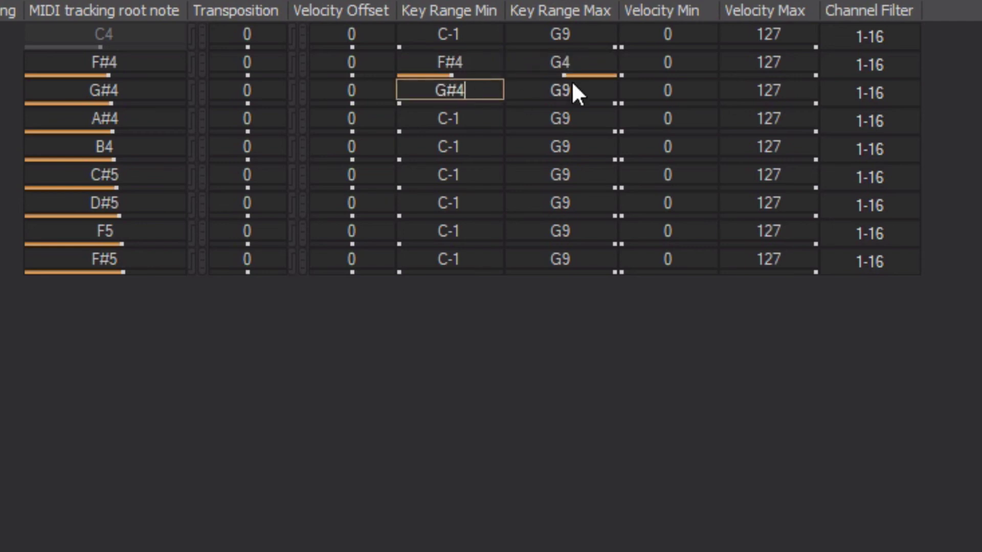
double_click(575, 92)
type("A4")
double_click(465, 117)
type("A#4")
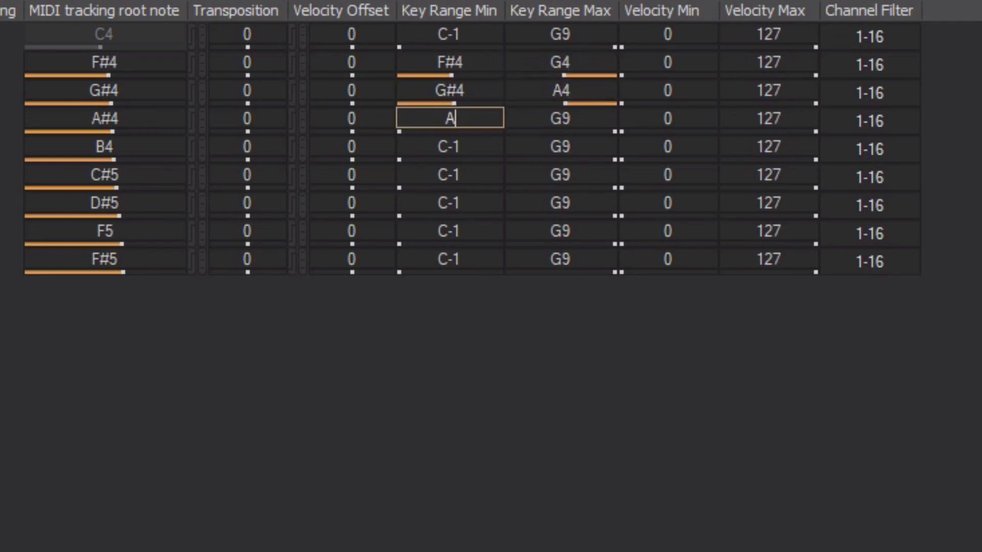
double_click(583, 118)
type("A#4")
Set the key ranges of the B4, C#5 and D#5 samples to B4–C5, C#5–D5 and D#5–E5
double_click(468, 147)
type("B4")
double_click(586, 147)
type("C5")
double_click(460, 174)
type("C#5")
double_click(578, 177)
type("D5")
double_click(461, 202)
type("D#5")
double_click(588, 203)
type("E5")
Set the F5 sample's key range to F5–F5 and the F#5 sample's to F#5–G9
double_click(480, 230)
type("F5")
double_click(587, 229)
type("F5")
double_click(478, 259)
type("F#5")
double_click(569, 258)
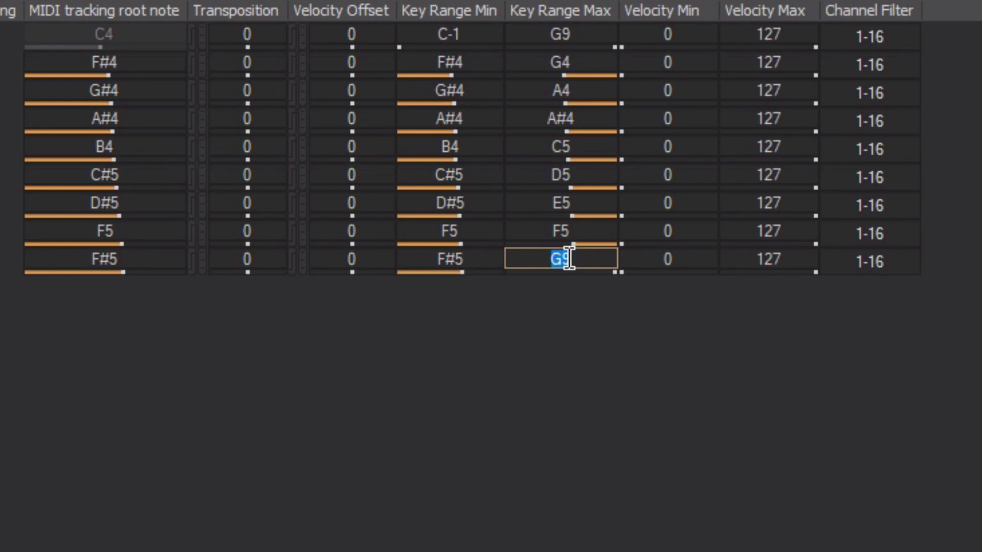
type("G9")
key("Return")
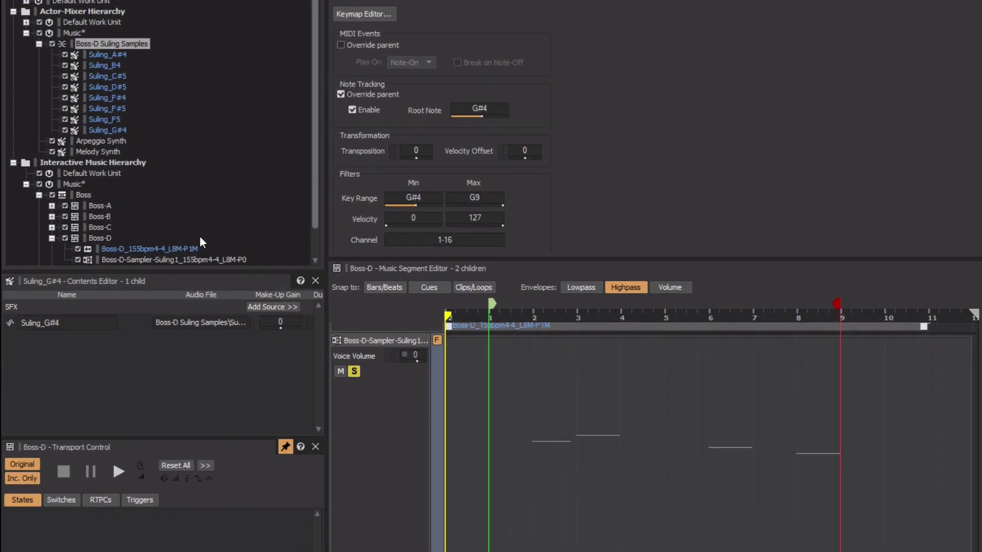
Make Boss-D Suling Samples the MIDI target of the Boss-D-Sampler-Suling1 track
left_click(196, 257)
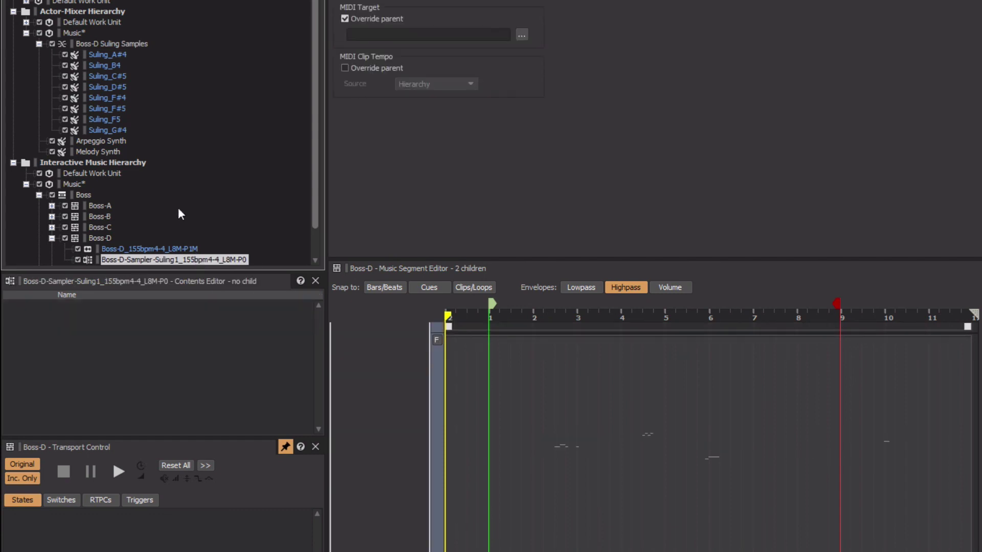
left_click_drag(93, 45, 400, 34)
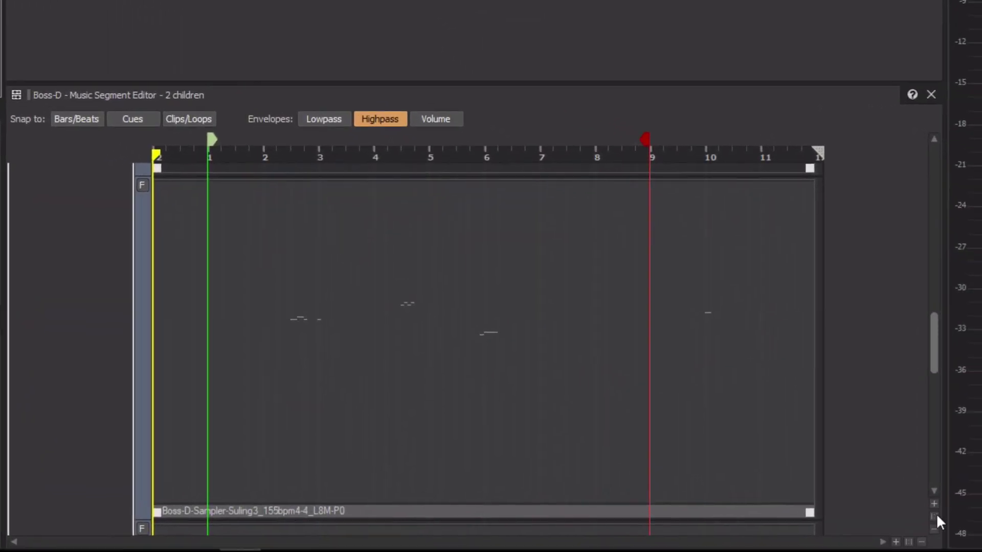
Fit all Boss-D tracks in the segment view and play the segment, then stop it
left_click(935, 516)
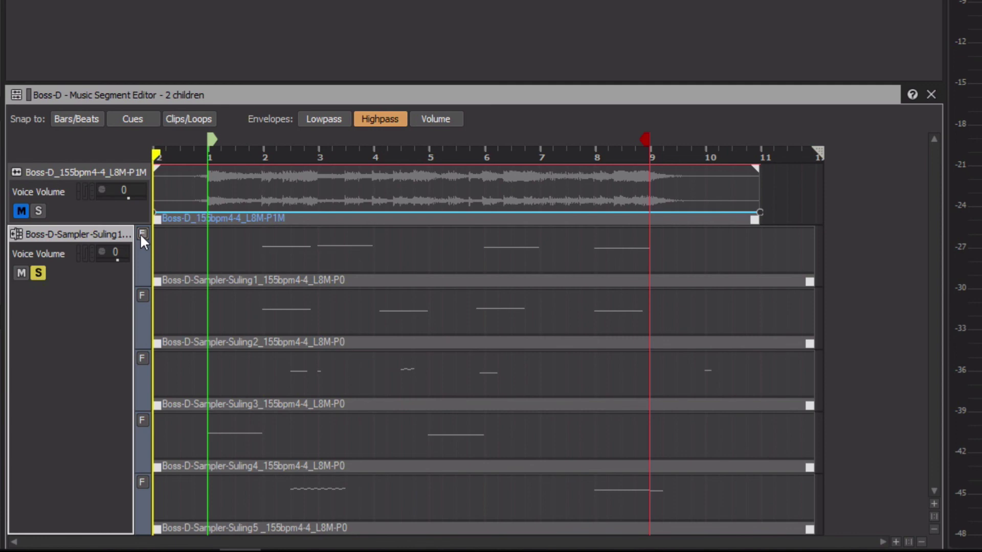
key("space")
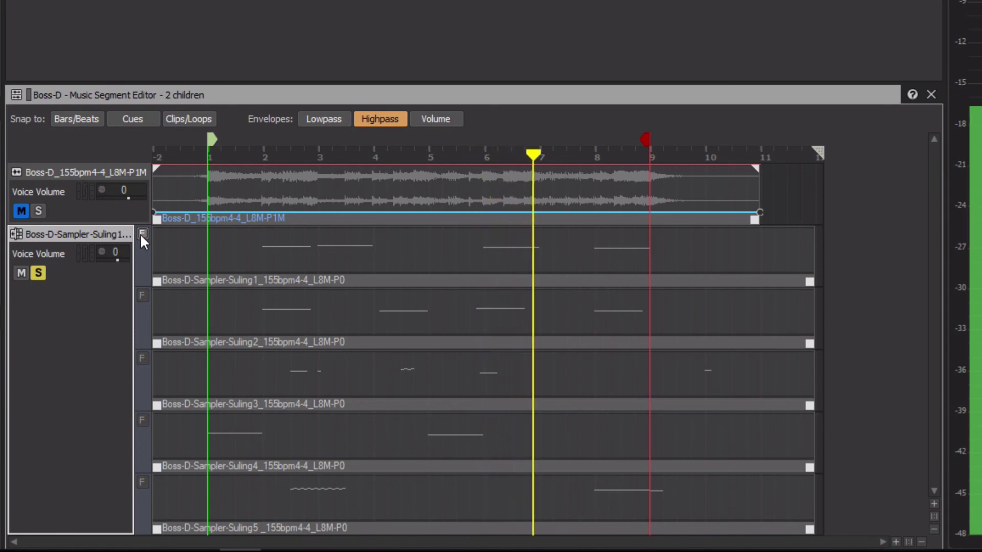
key("space")
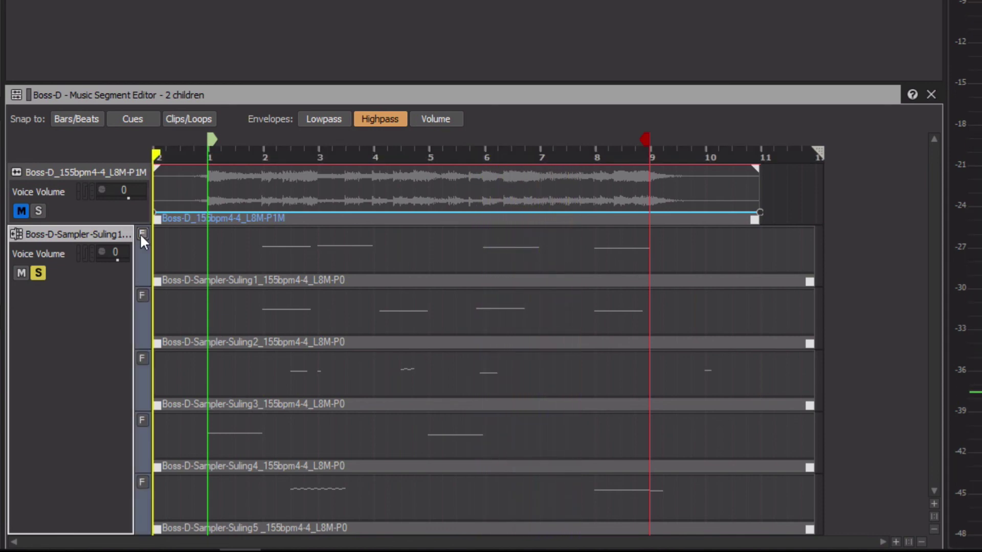